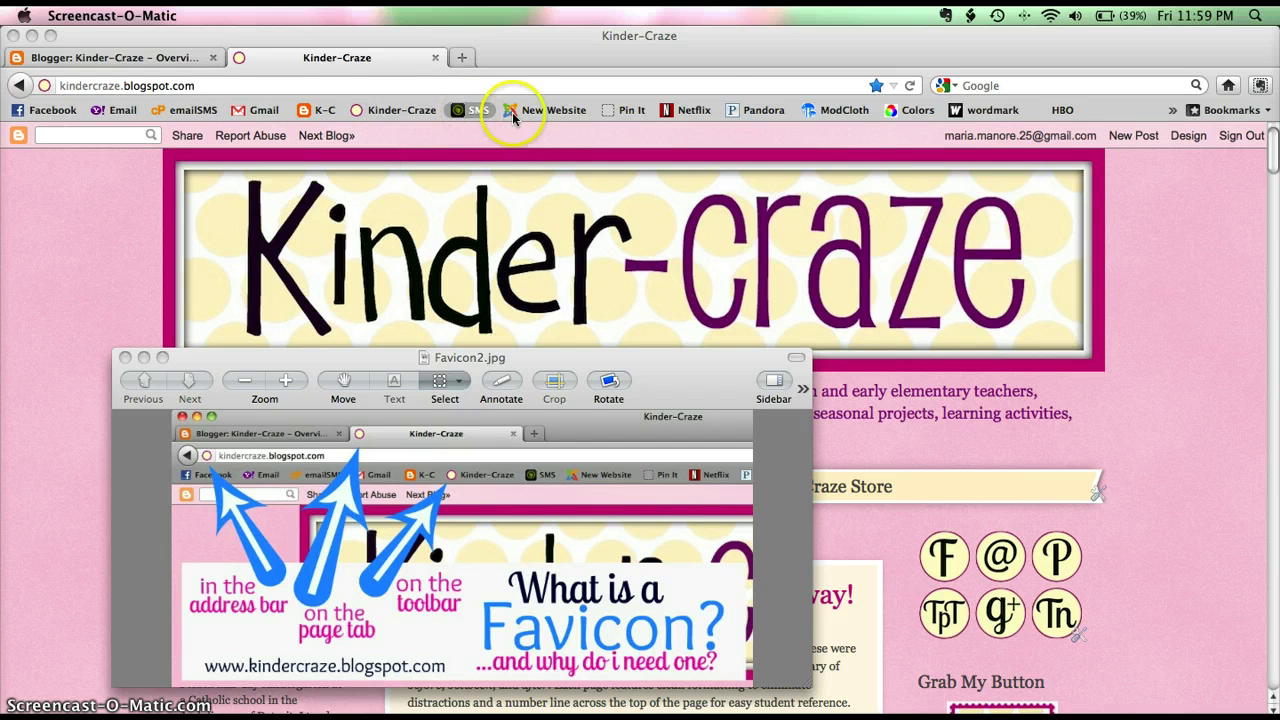
Scroll through the Kinder-Craze blog page in Firefox and click into it.
scroll(1142, 317, "down", 5)
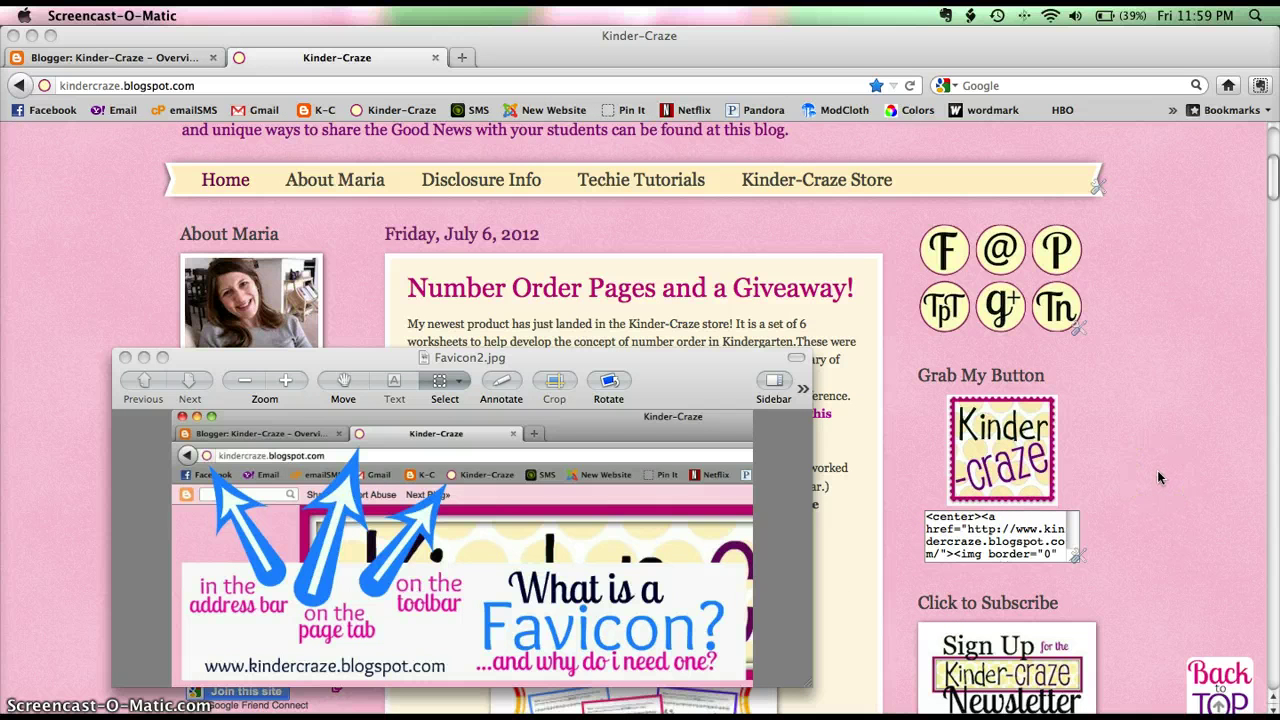
scroll(1158, 478, "up", 5)
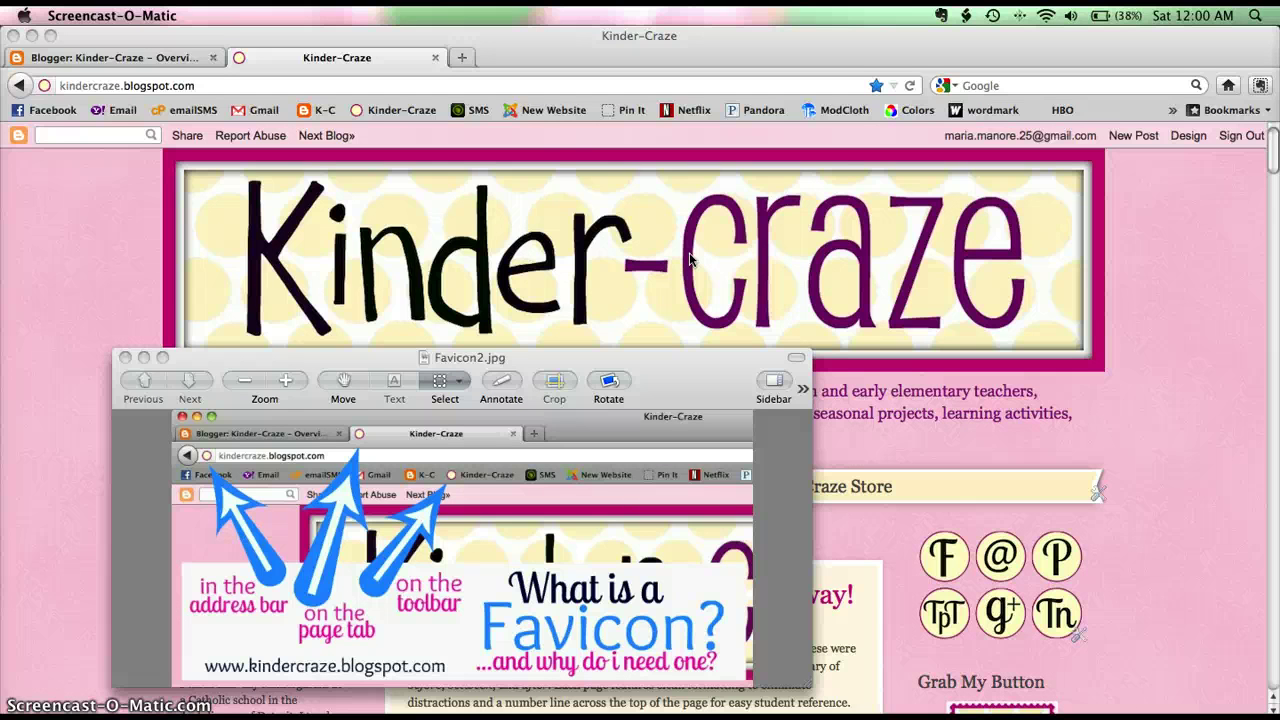
left_click(557, 186)
left_click(34, 57)
Review the Blog logo tinkering design, then minimize it and Firefox to reveal the desktop.
left_click(1160, 712)
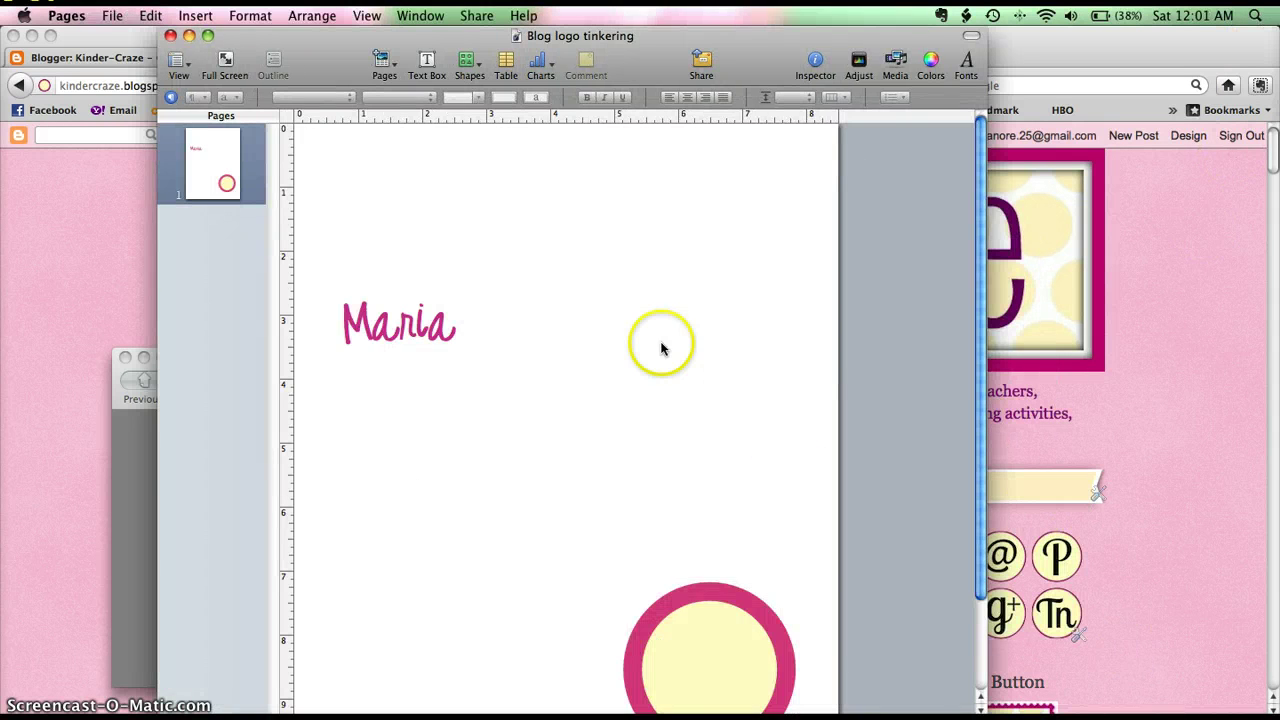
scroll(660, 347, "down", 3)
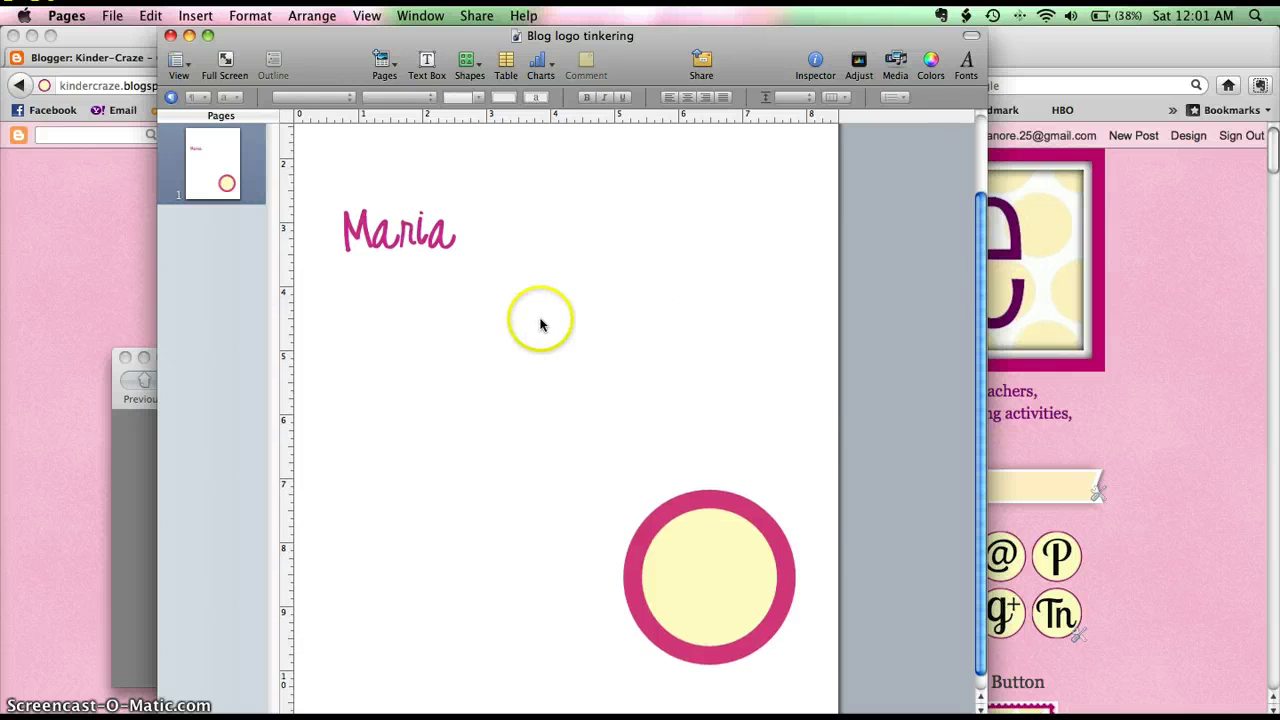
scroll(541, 322, "down", 1)
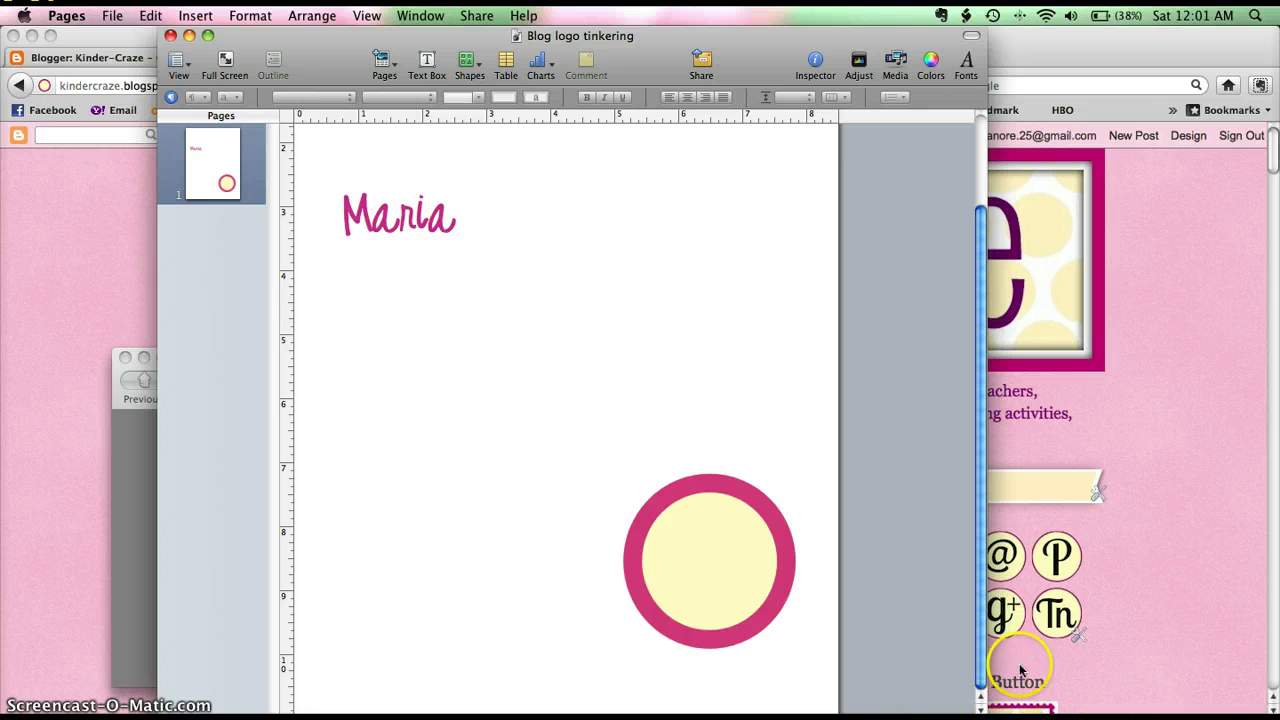
left_click(190, 35)
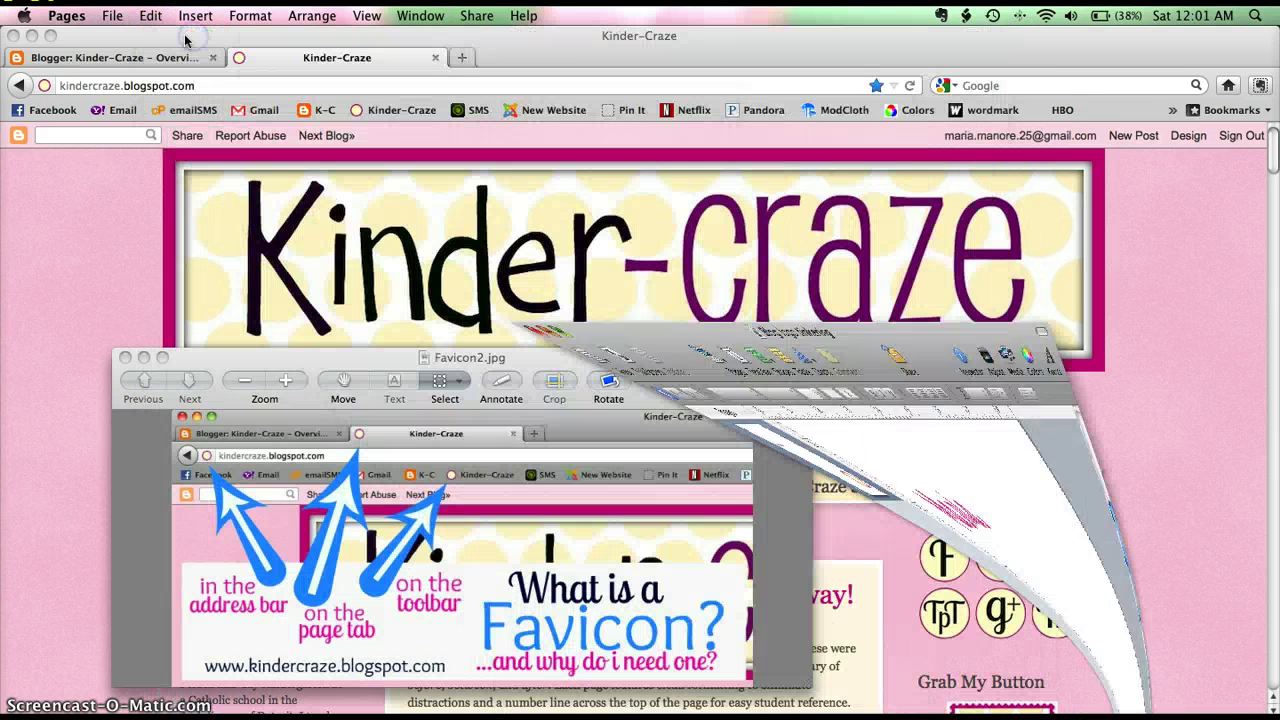
left_click(31, 37)
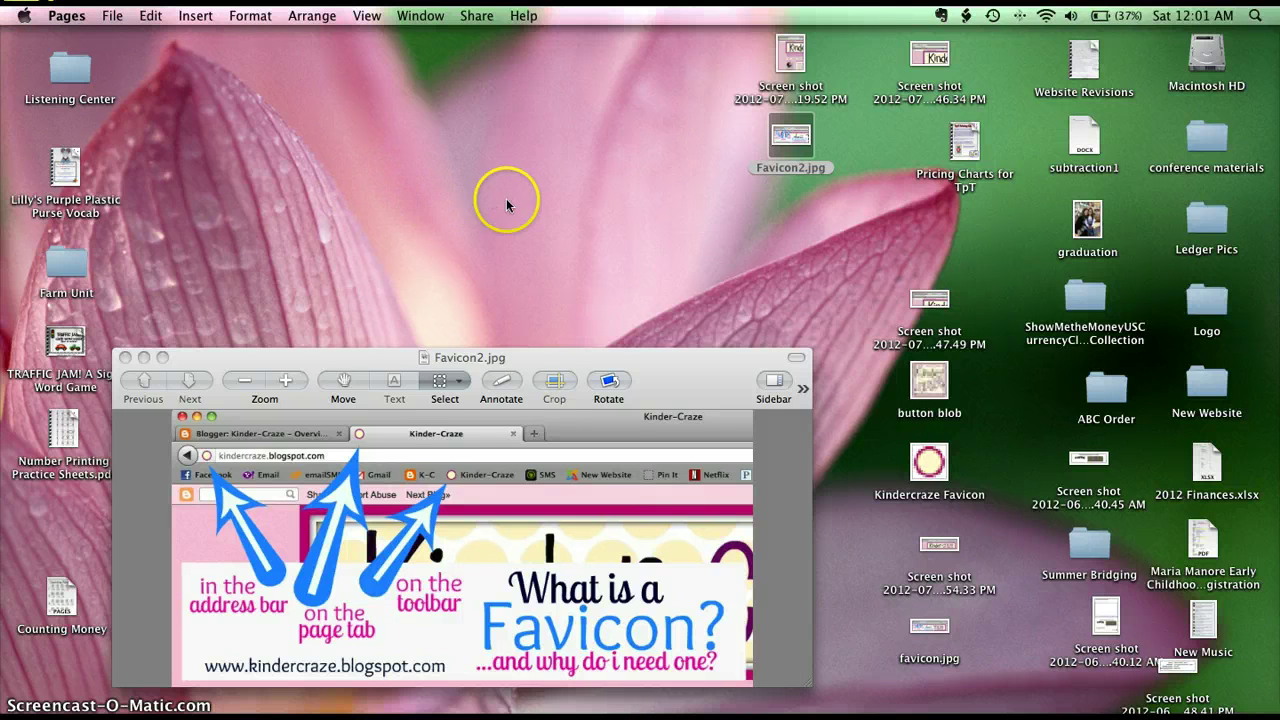
Inspect the button blob image from the desktop, then close it and return to the blog.
double_click(929, 381)
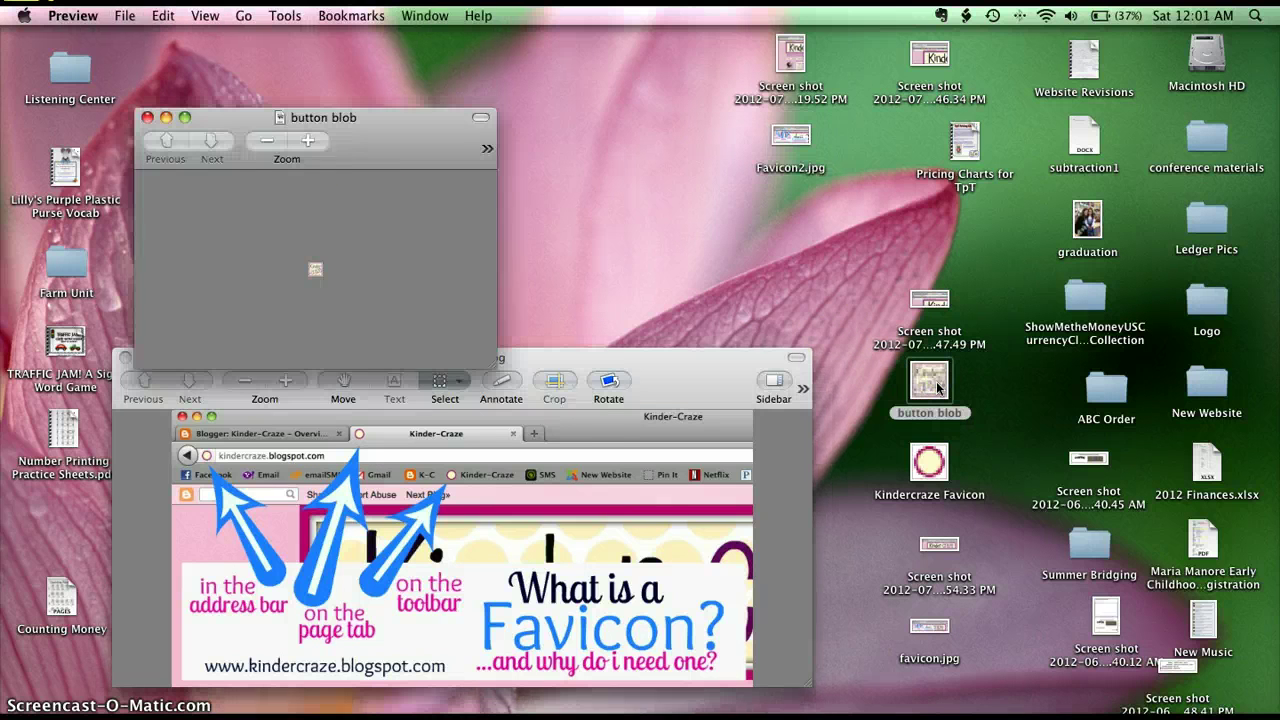
left_click(373, 197)
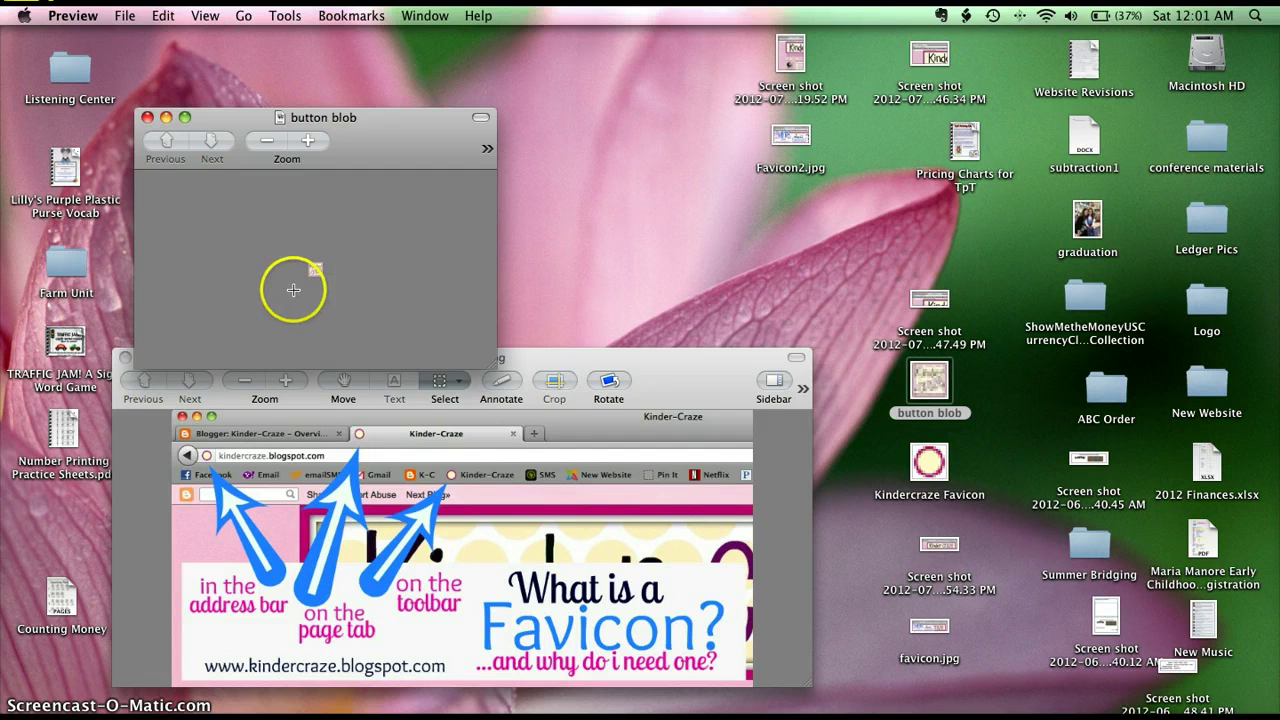
left_click(147, 118)
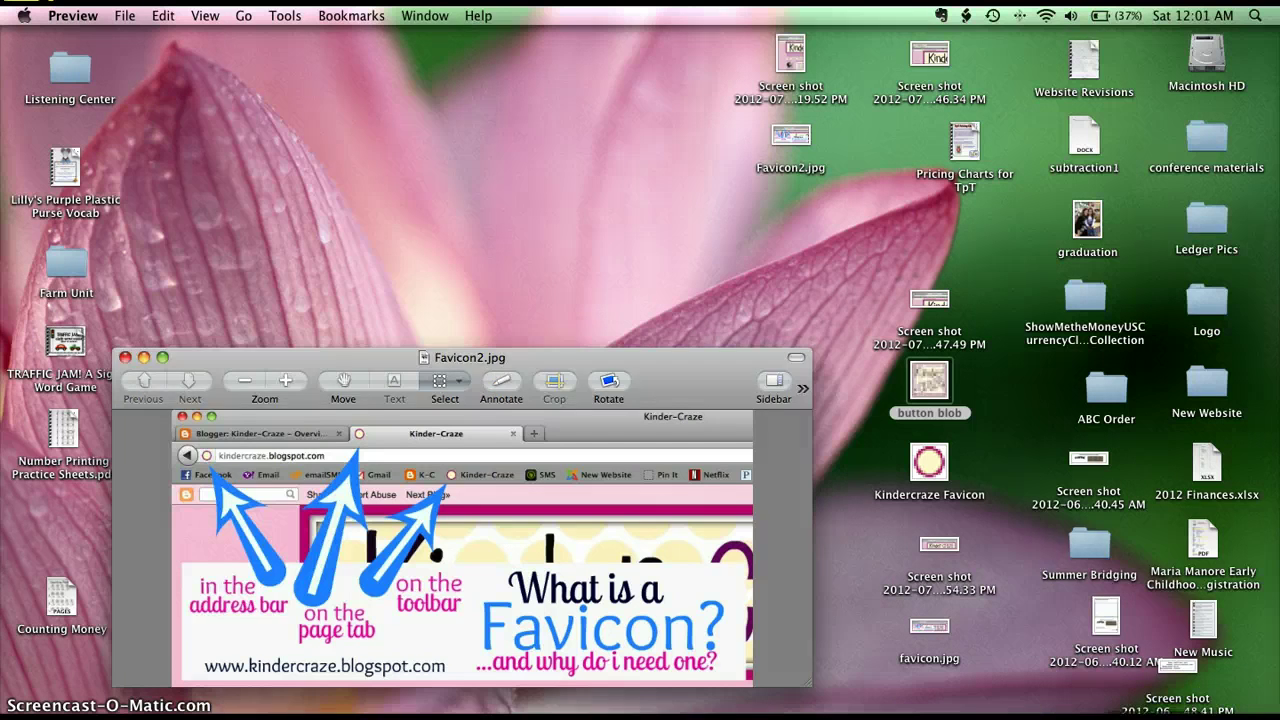
left_click(1200, 712)
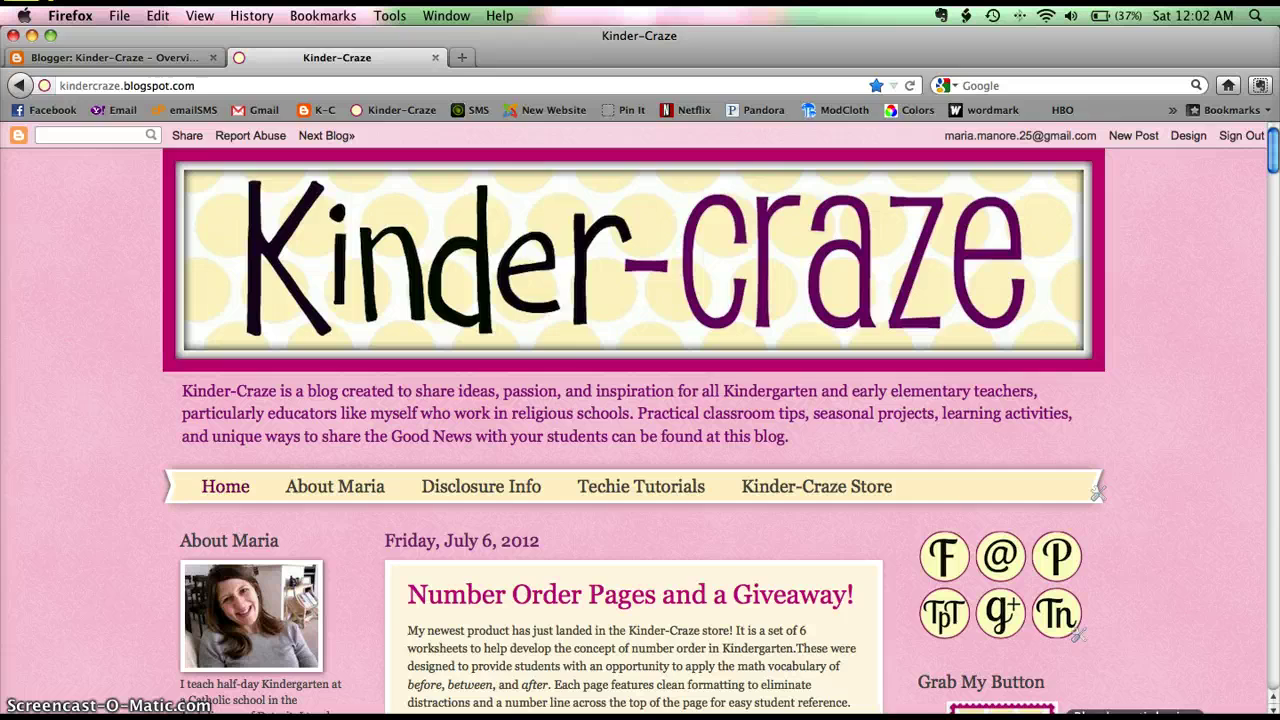
Minimize the Blog logo tinkering document and the Firefox window again.
key("super+Tab")
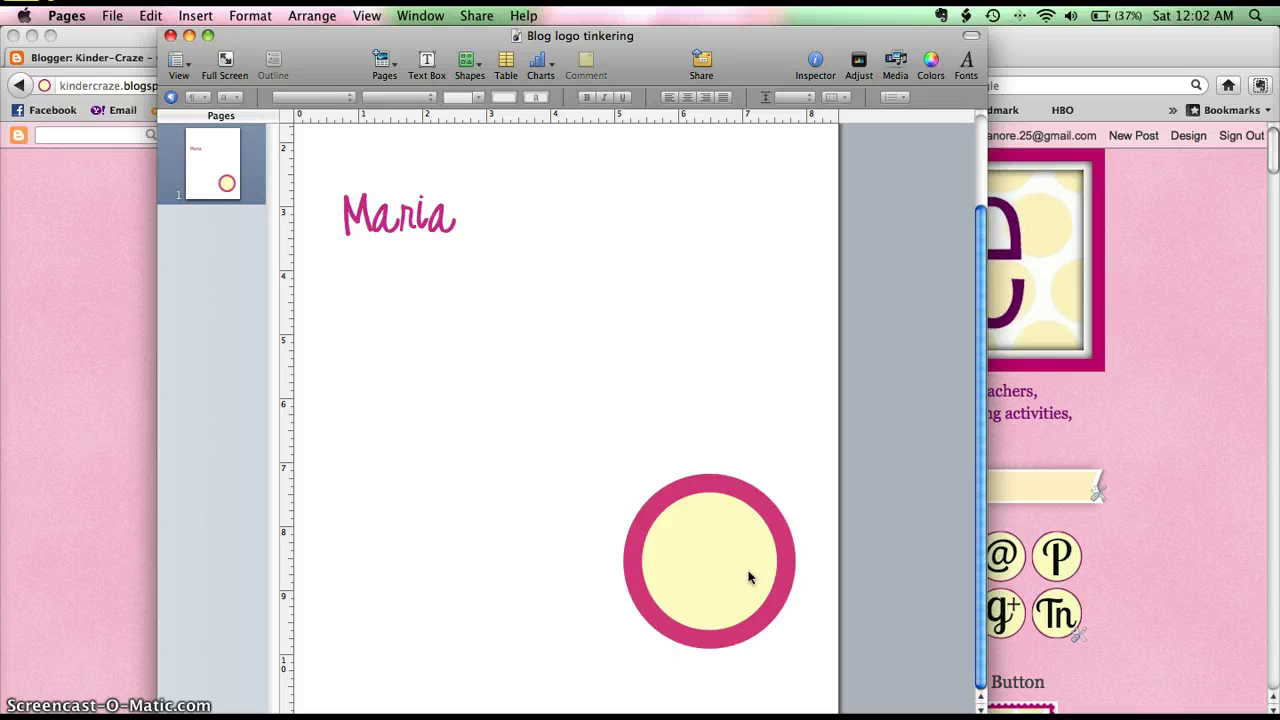
left_click(190, 36)
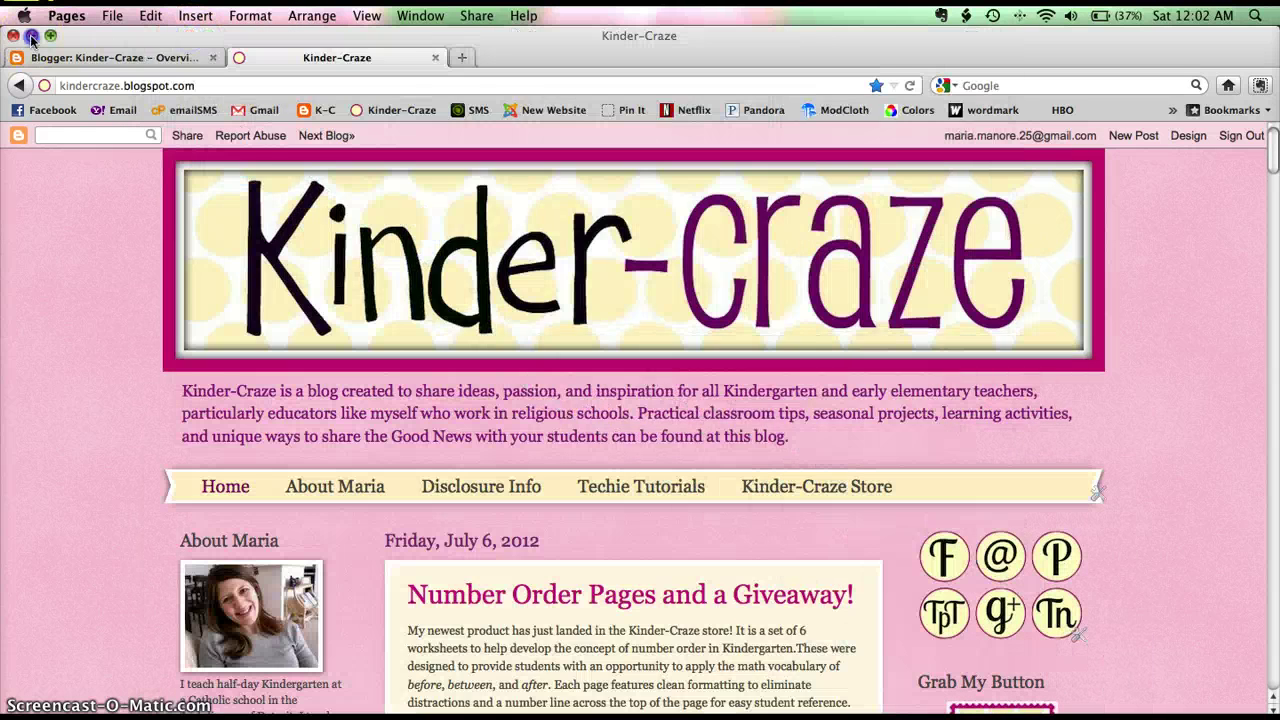
left_click(31, 35)
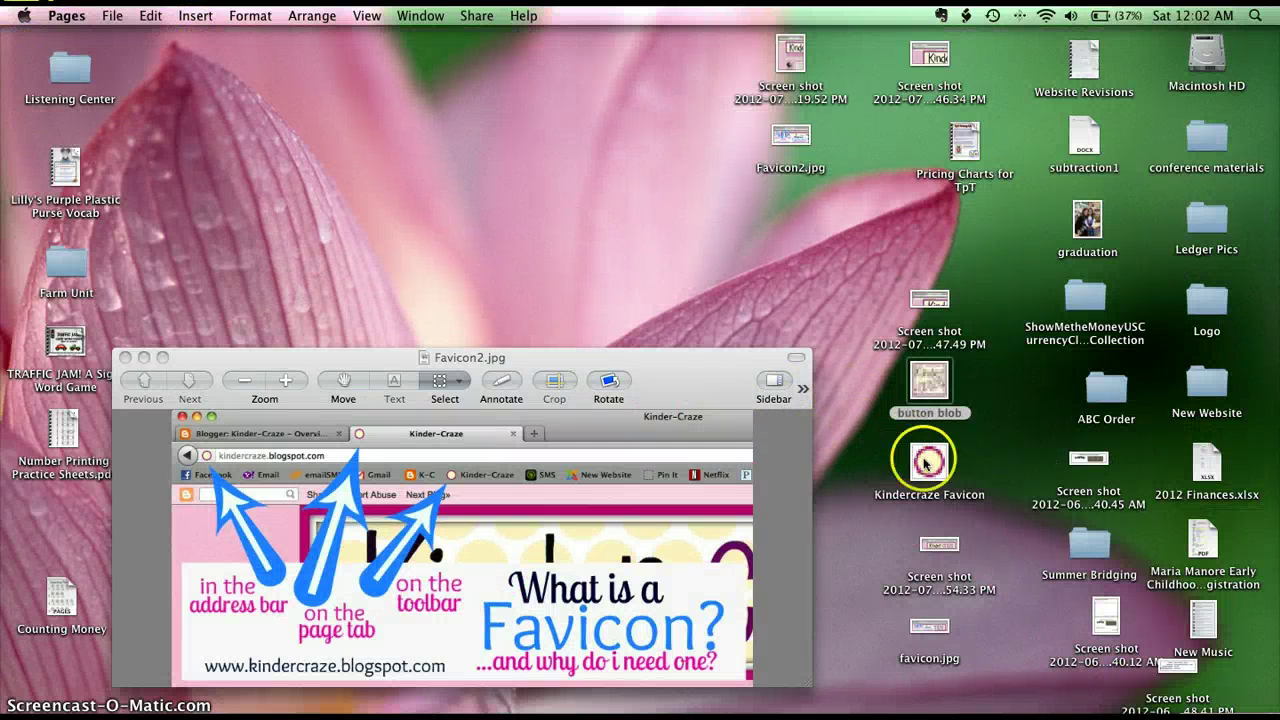
Open the Kindercraze Favicon file from the desktop in Preview.
double_click(930, 465)
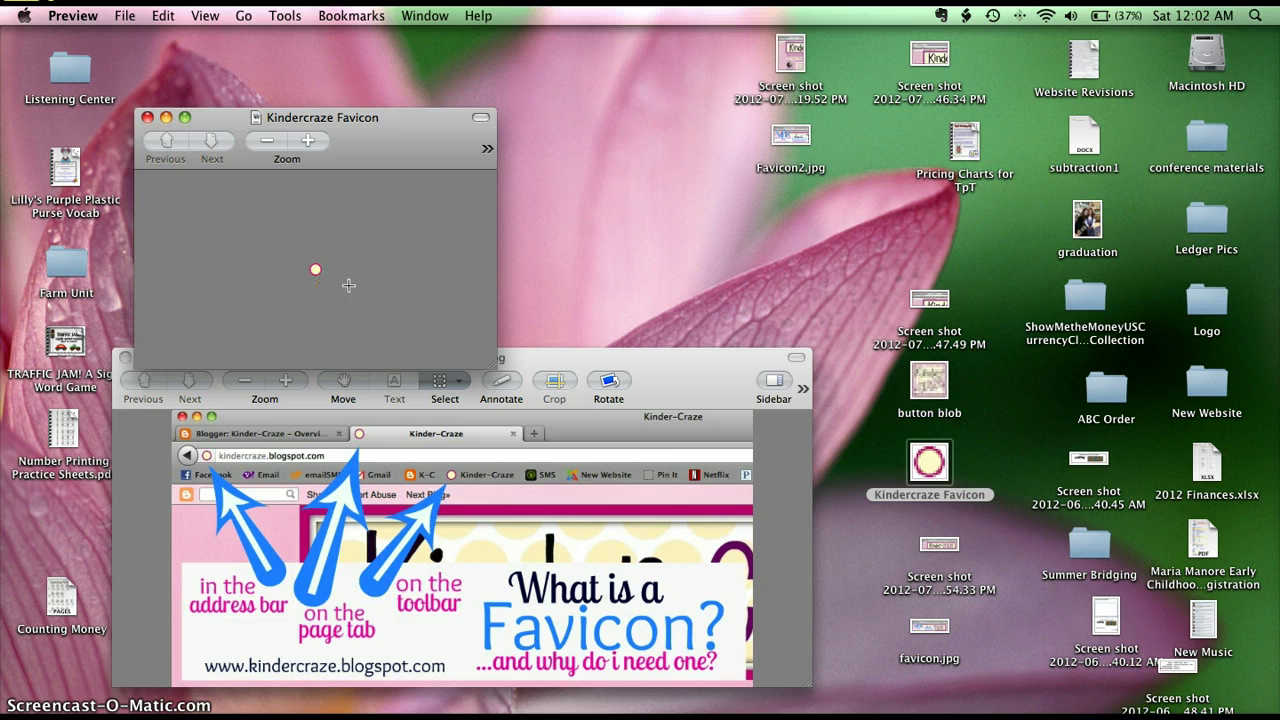
left_click(334, 282)
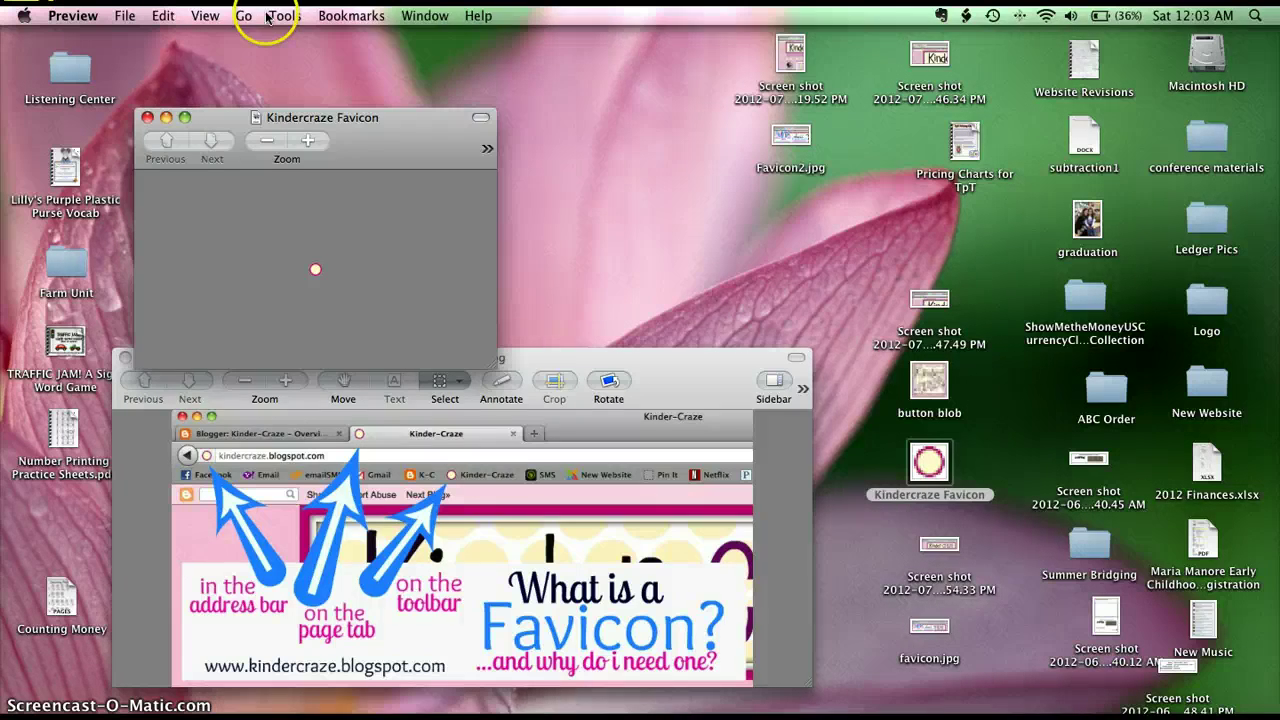
Resize the Kindercraze Favicon image to 16 × 16 pixels and save it.
left_click_drag(368, 140, 372, 110)
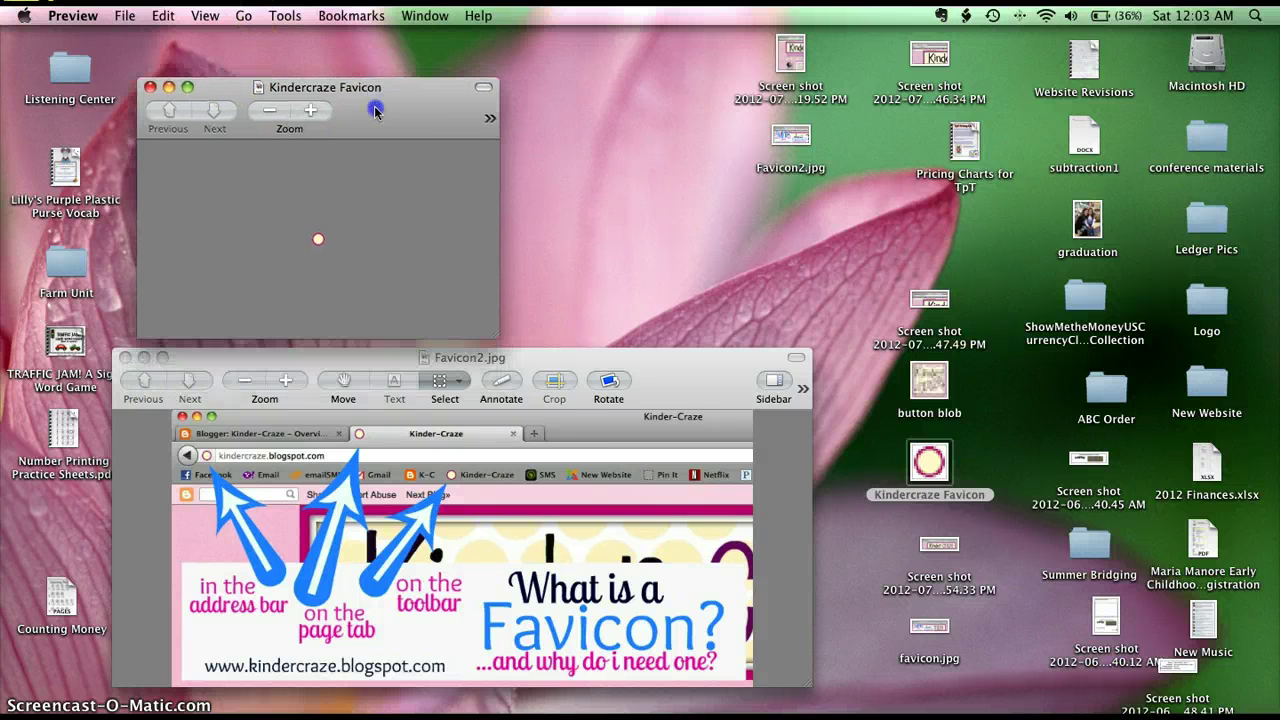
left_click(284, 16)
left_click(318, 99)
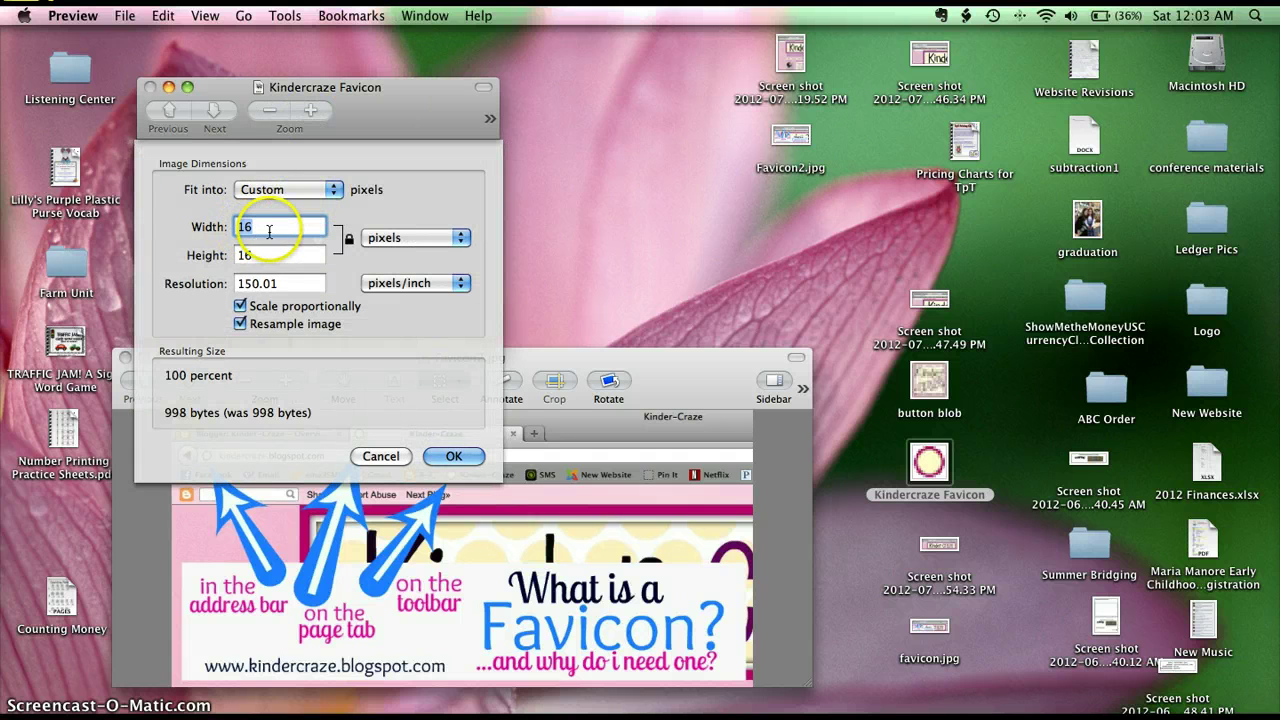
left_click_drag(262, 229, 242, 228)
type("20")
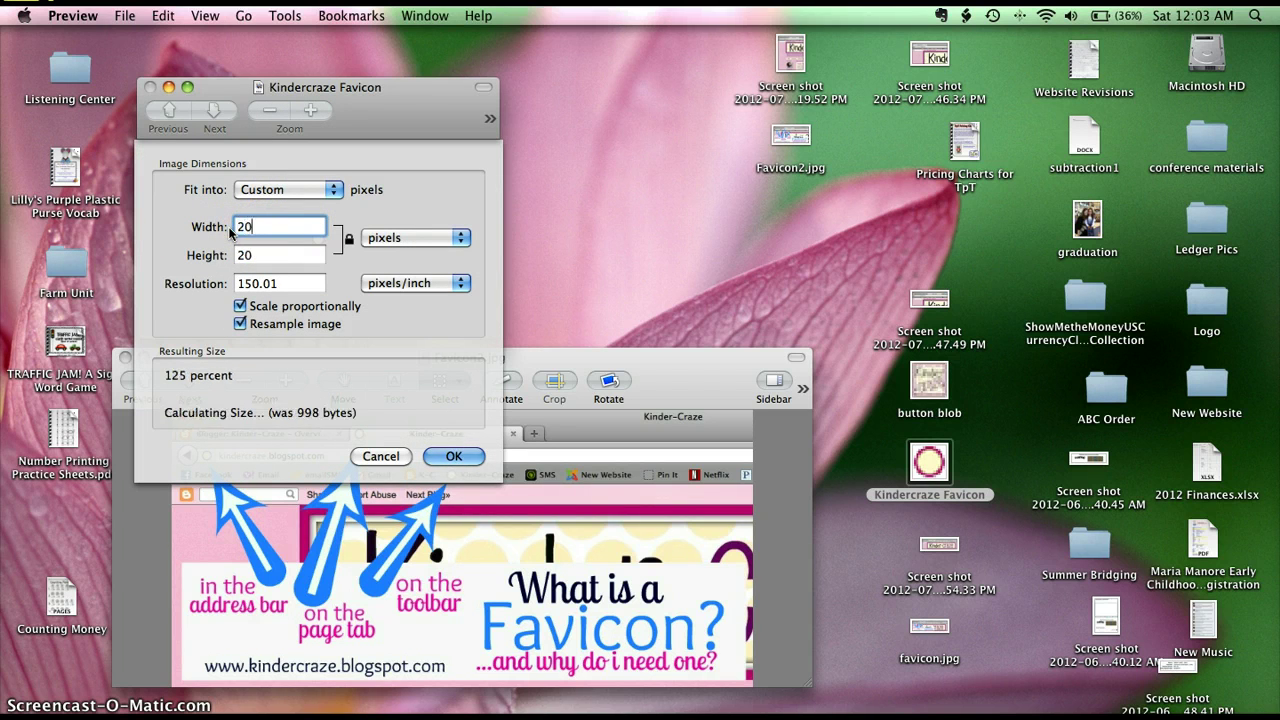
key("BackSpace")
key("BackSpace")
left_click(453, 456)
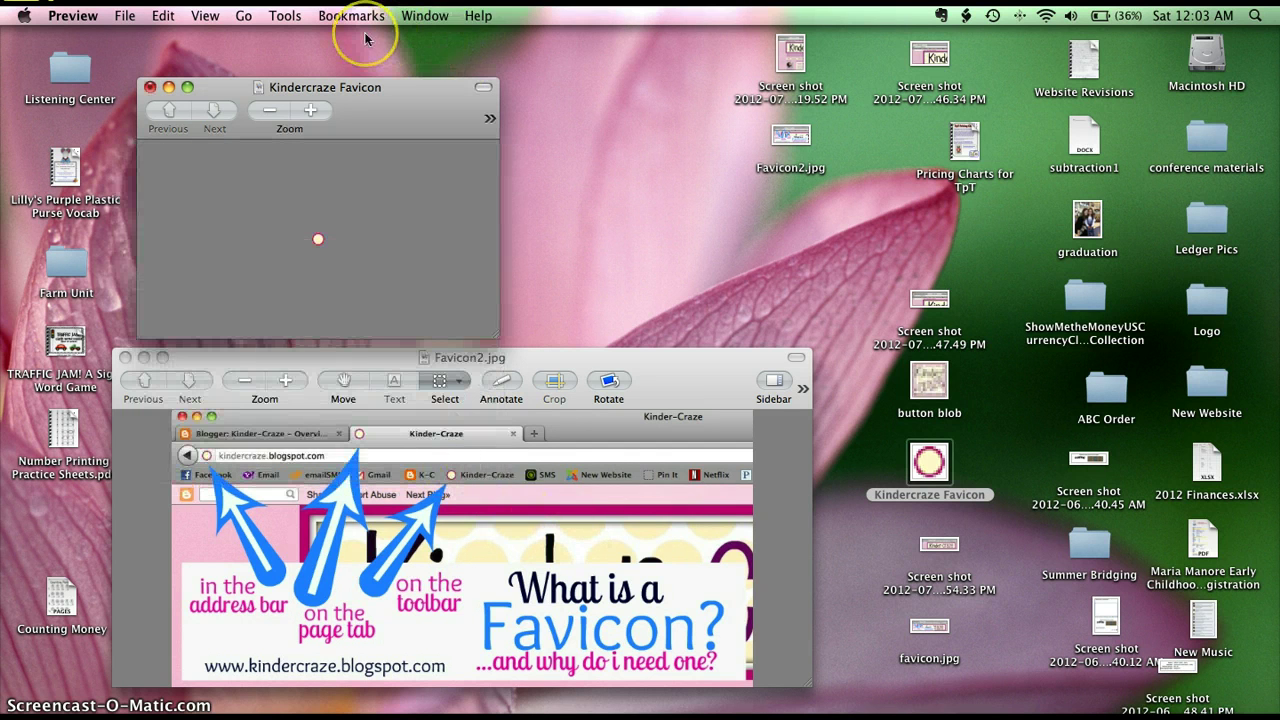
left_click(141, 16)
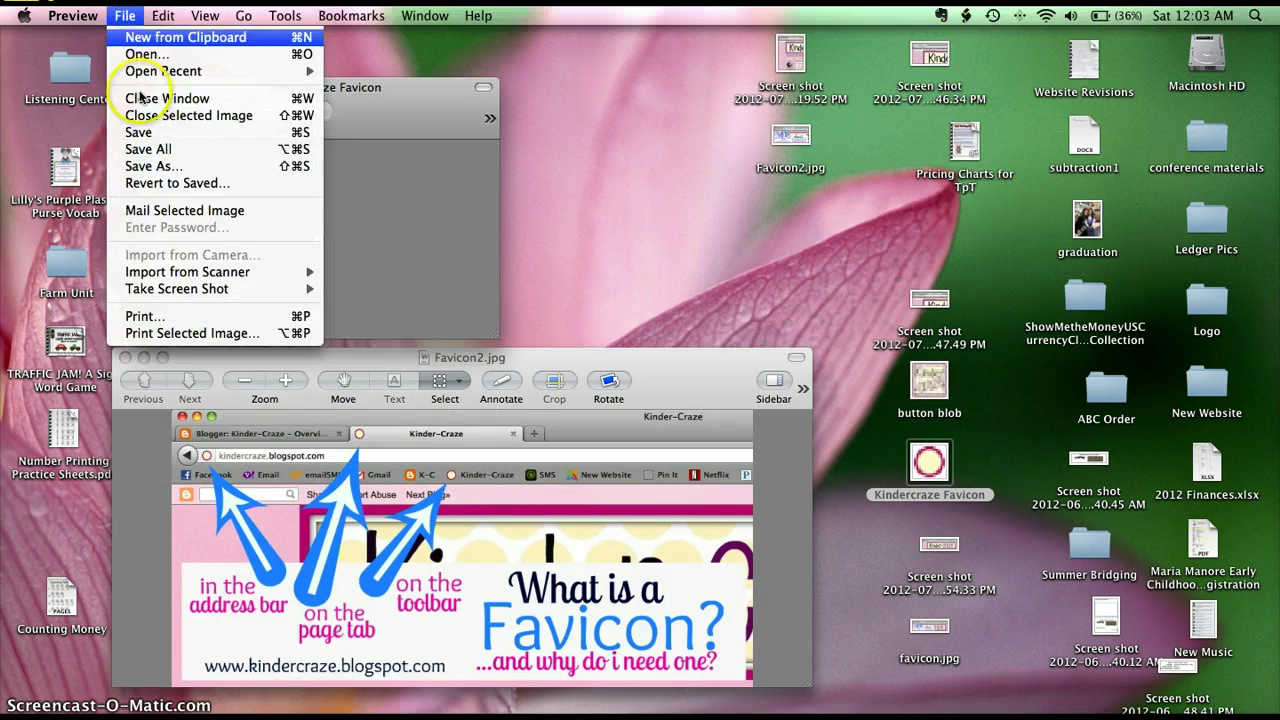
left_click(165, 137)
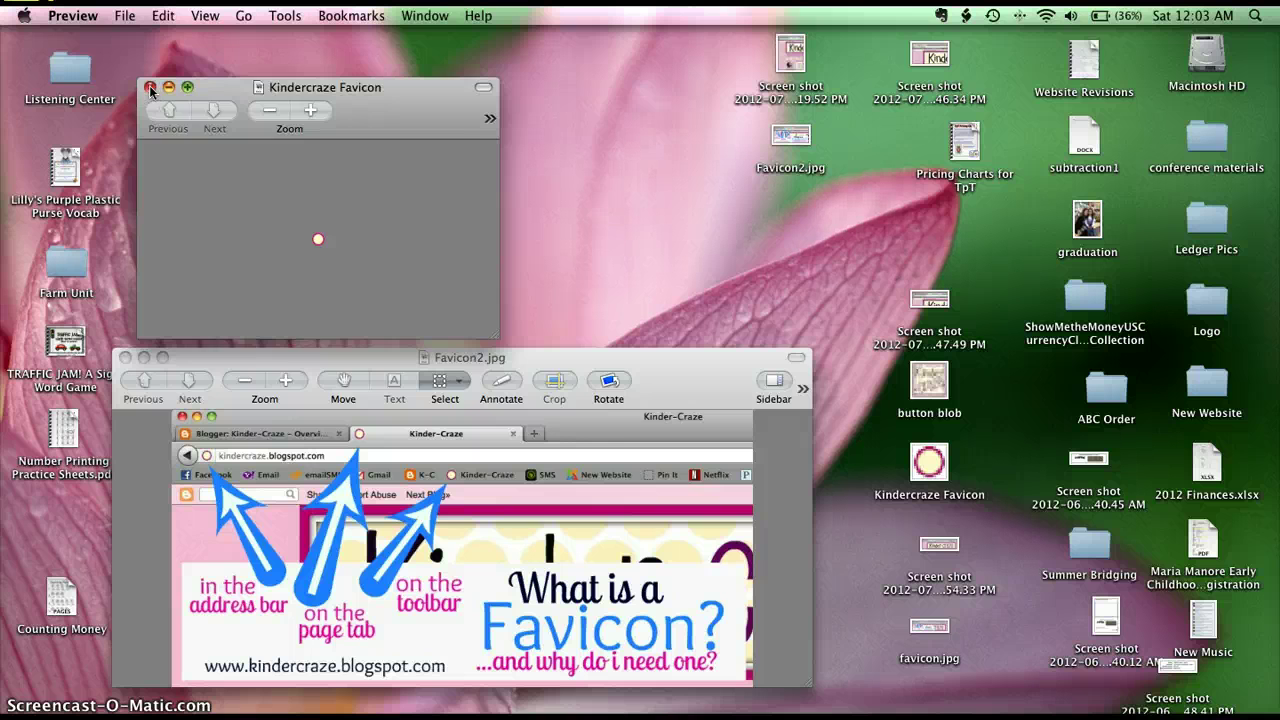
Close the favicon preview and go to the Kinder-Craze Layout page in Blogger.
left_click(150, 88)
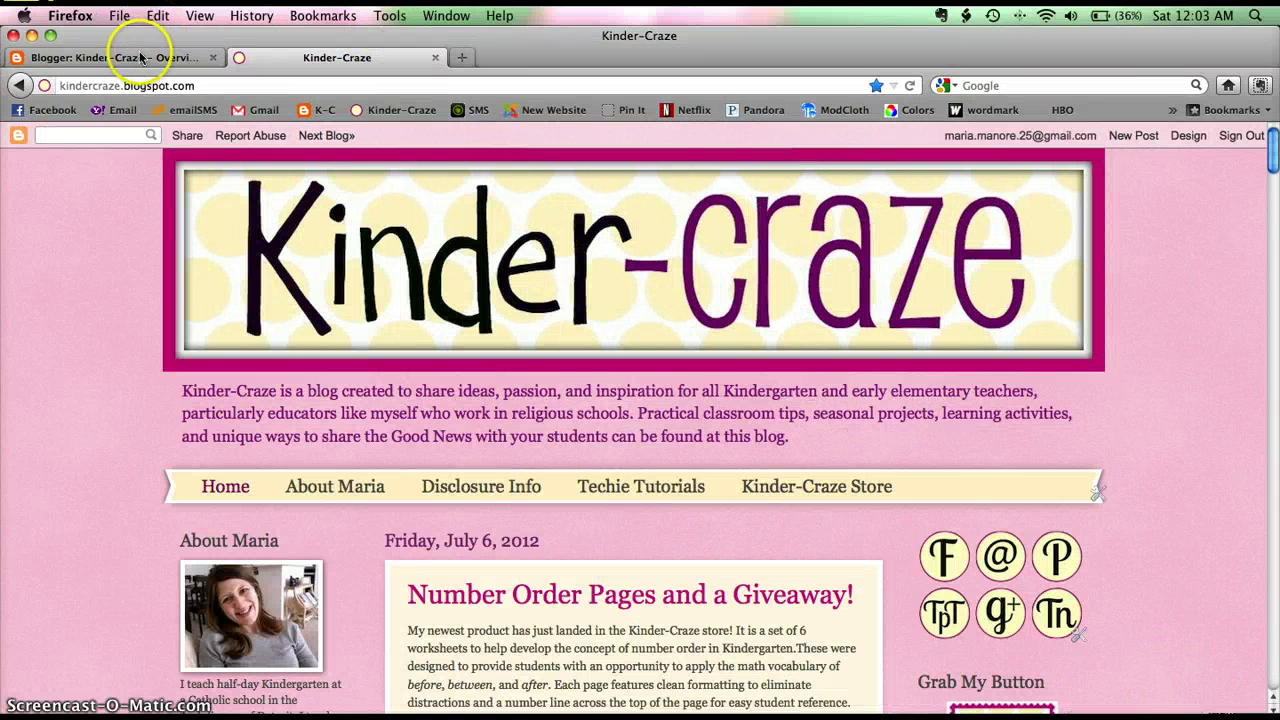
left_click(137, 58)
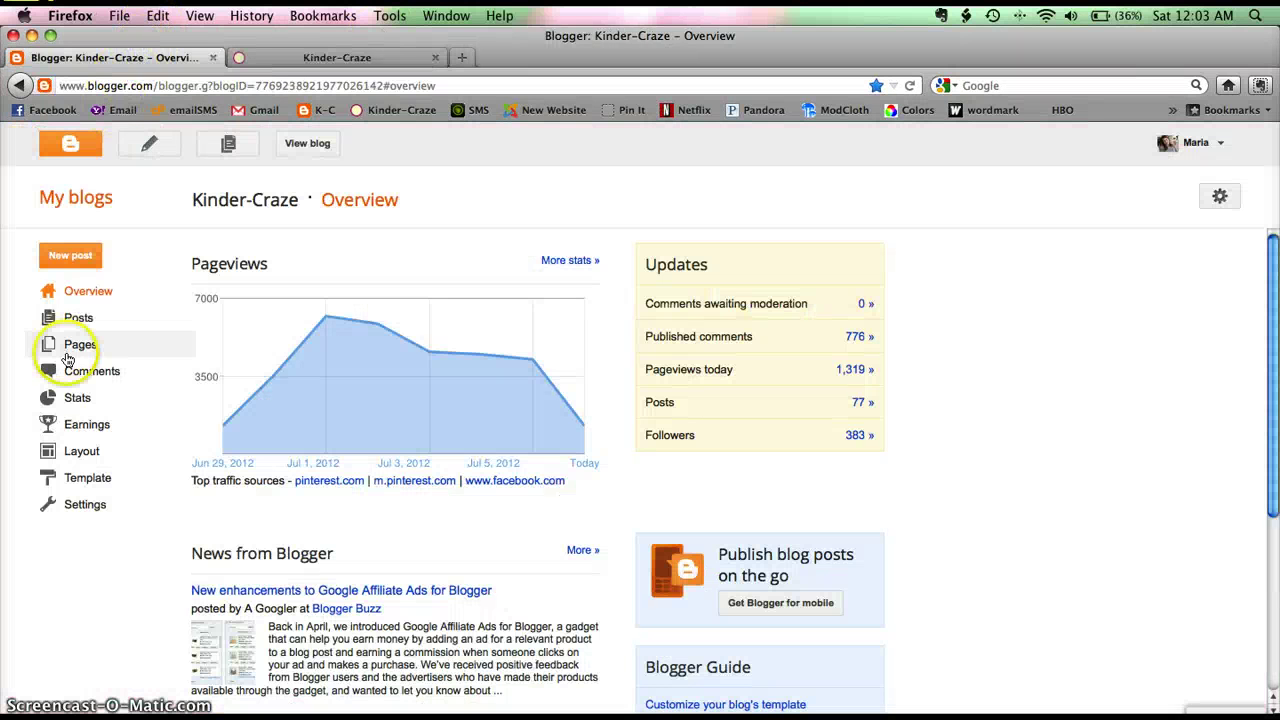
left_click(64, 455)
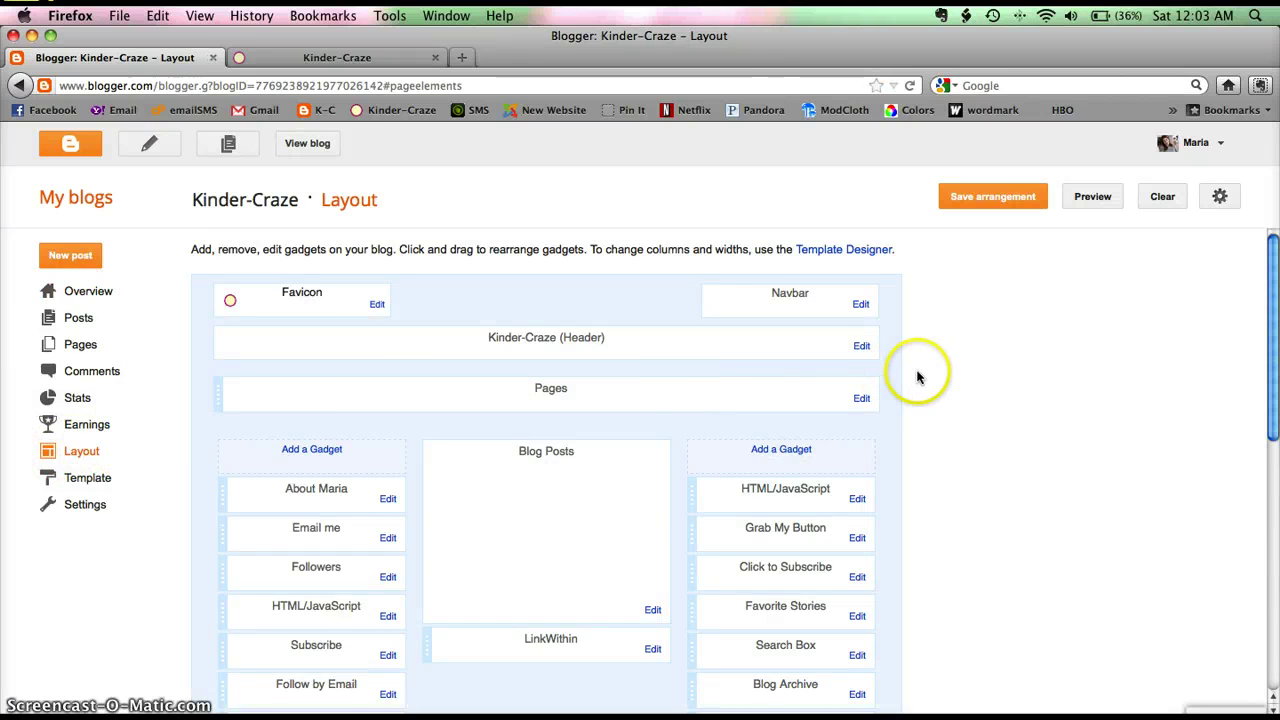
scroll(920, 371, "down", 5)
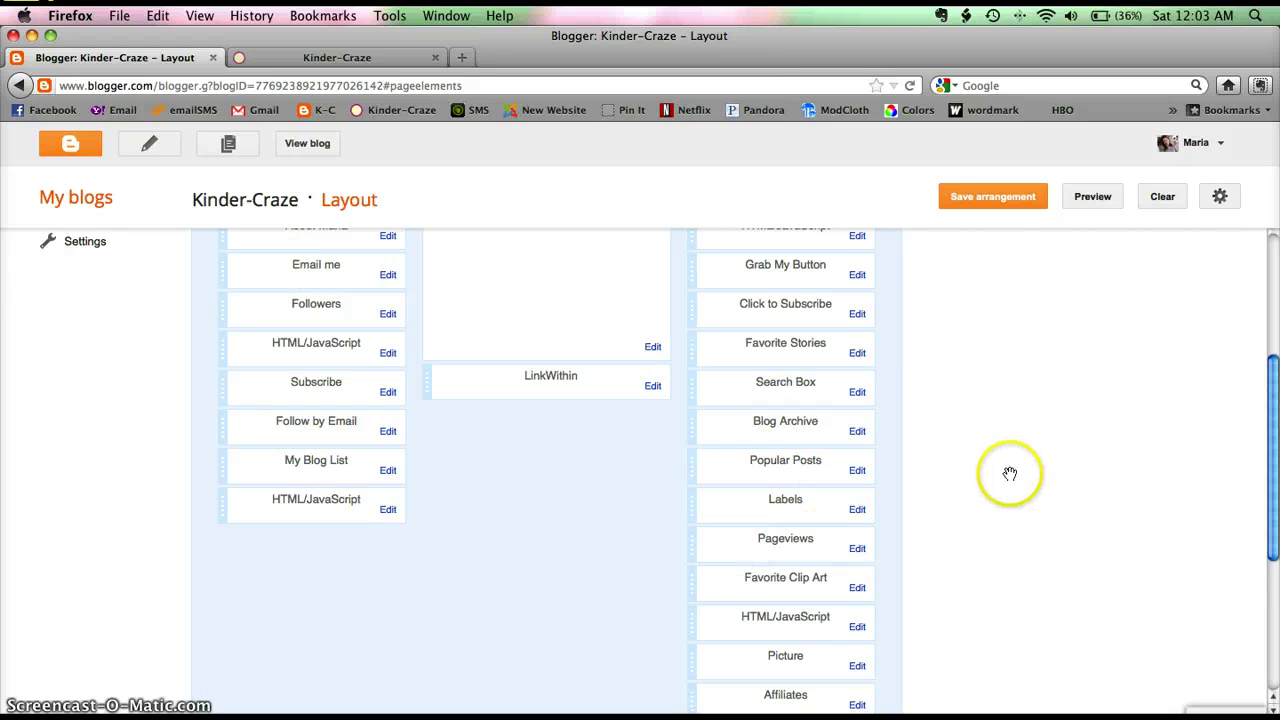
scroll(1008, 466, "up", 5)
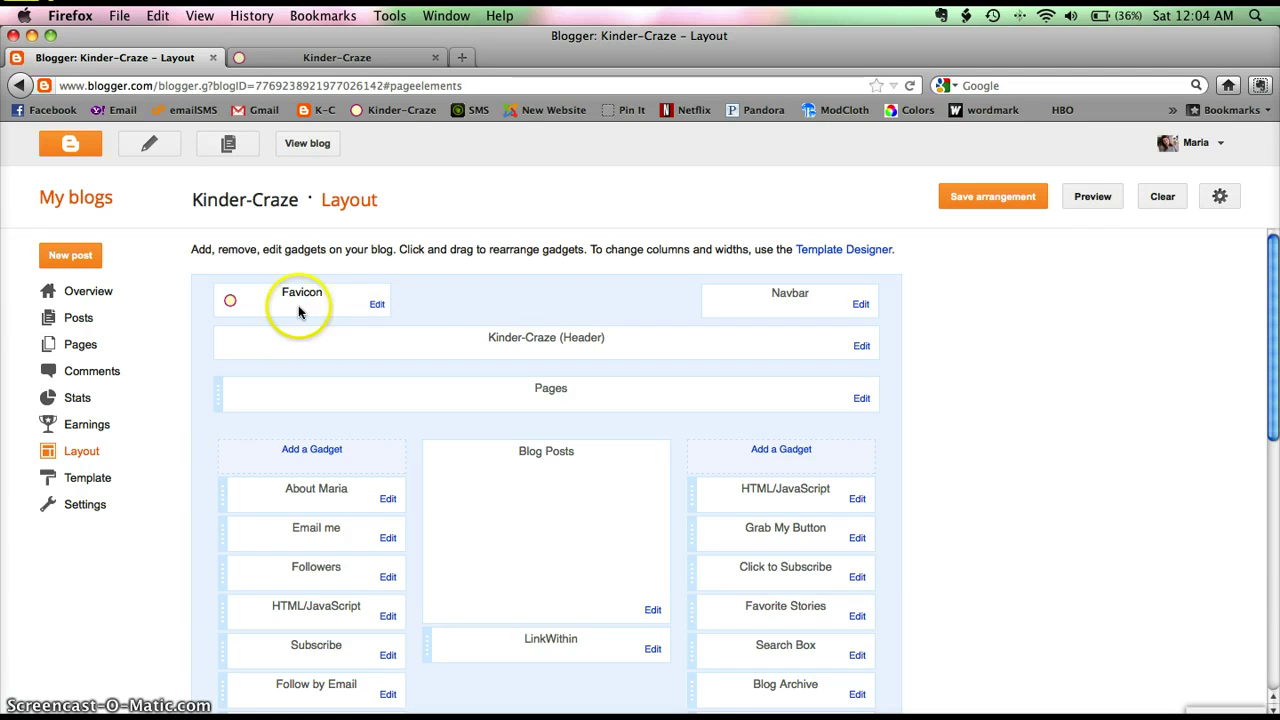
Edit the Favicon gadget, remove the current icon, and try uploading favicon.jpg and Favicon2.jpg.
left_click(376, 308)
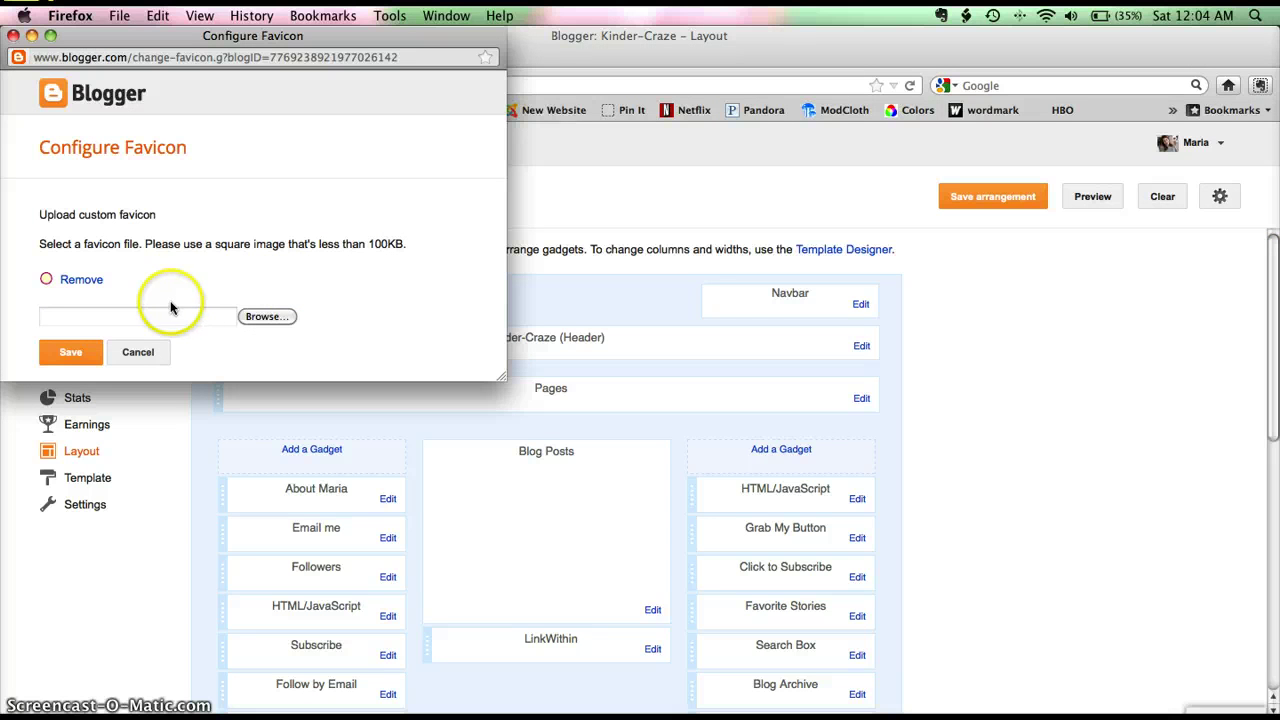
left_click(80, 281)
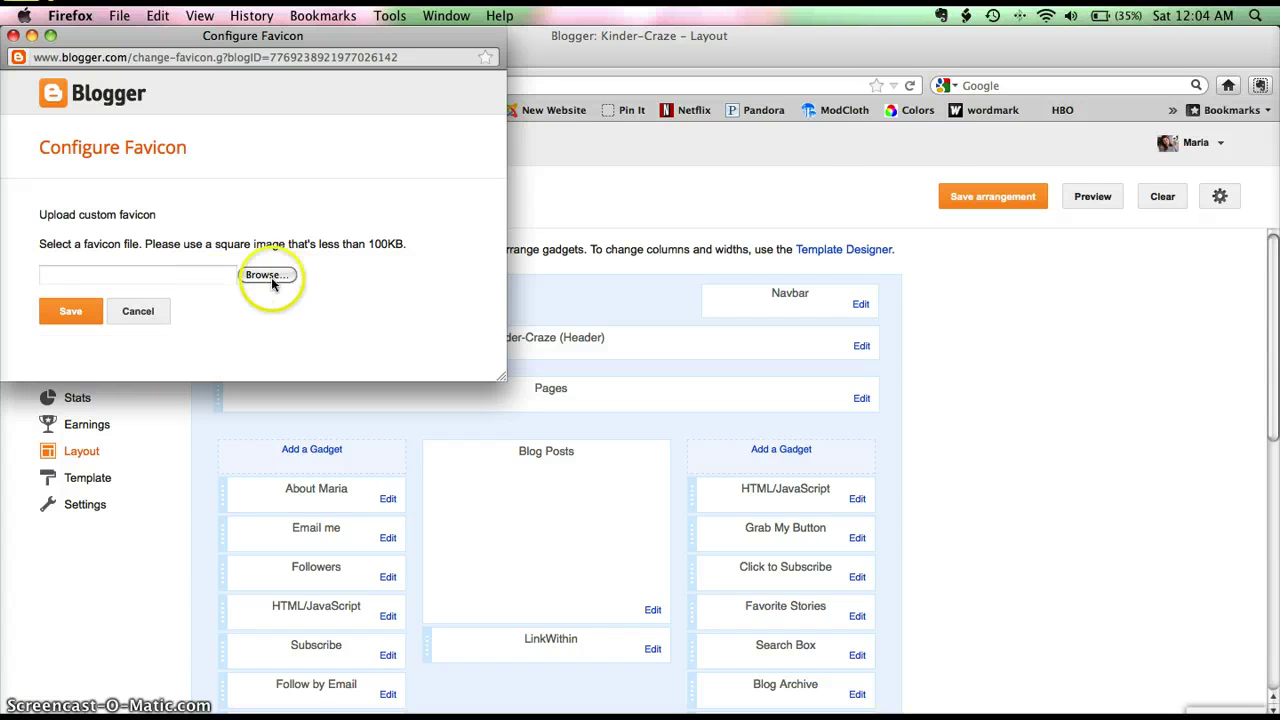
left_click(268, 275)
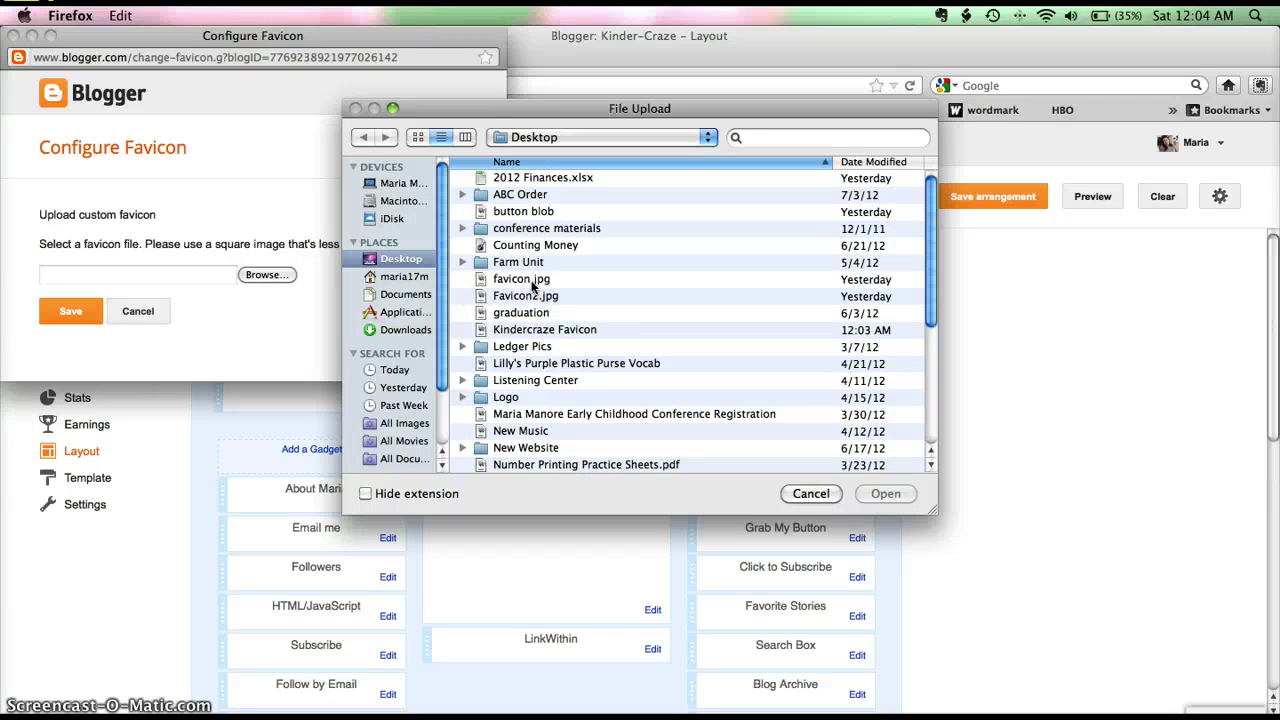
left_click(533, 286)
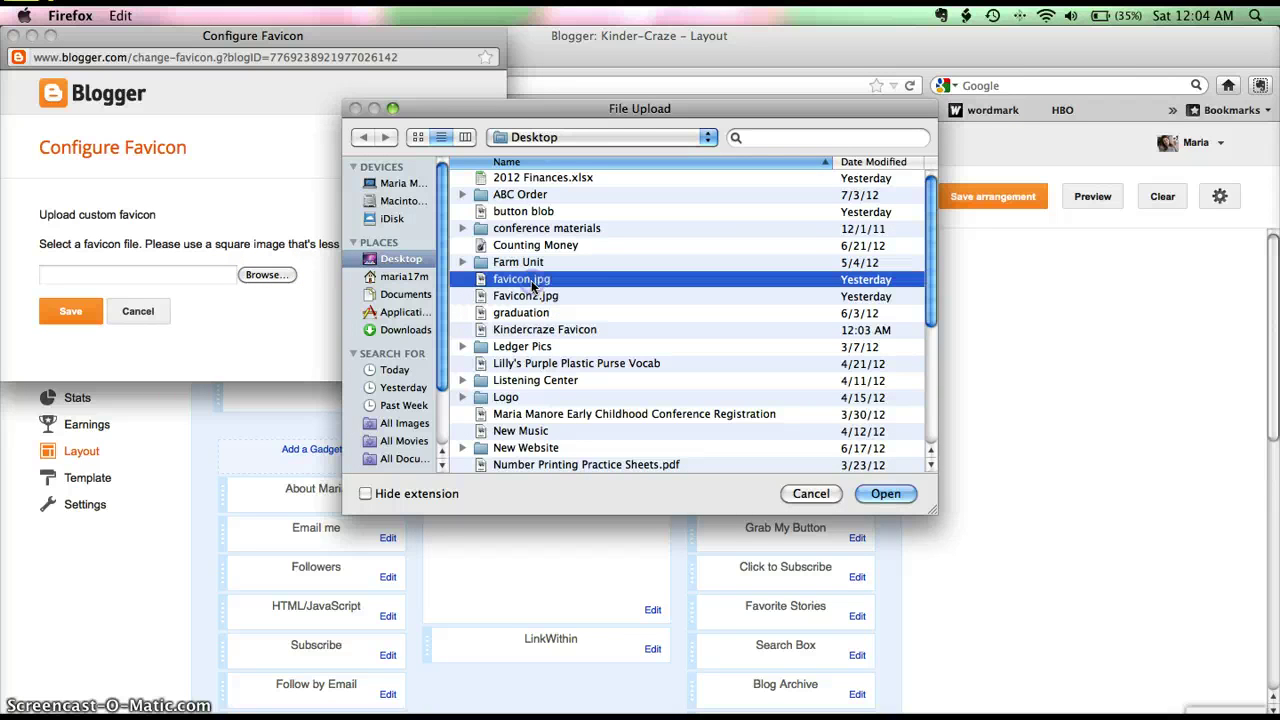
left_click(888, 493)
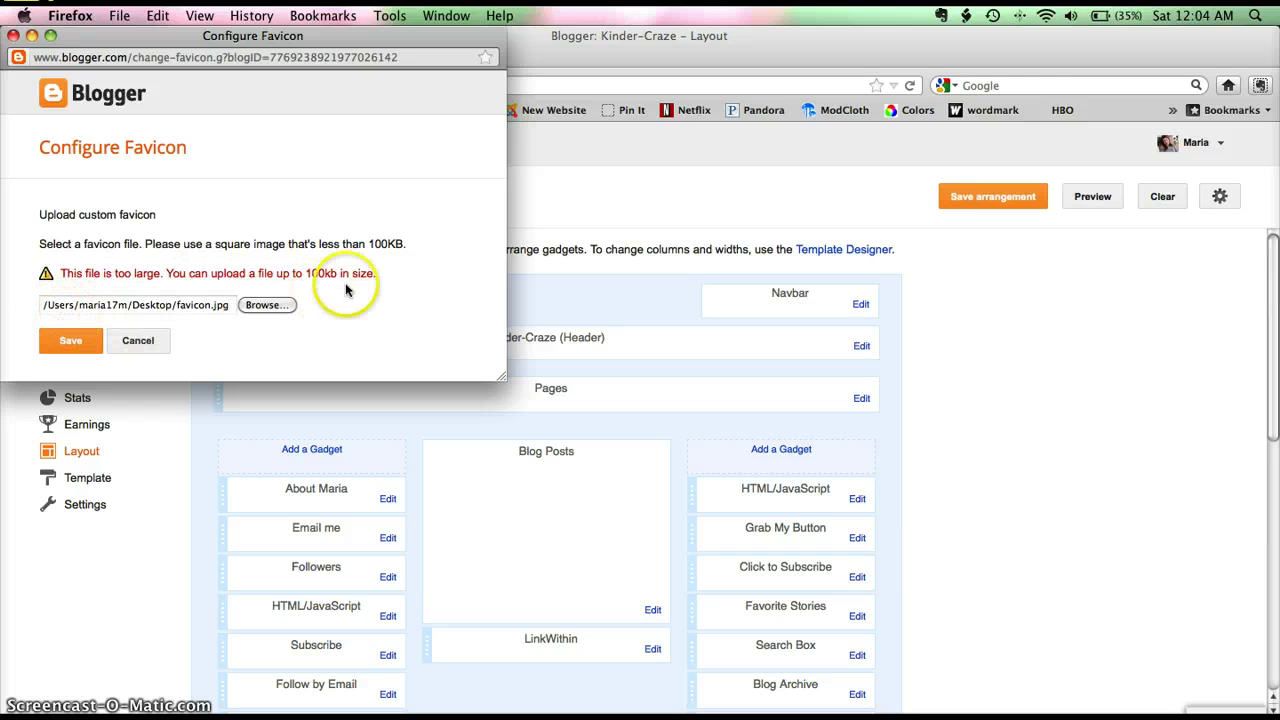
left_click(258, 306)
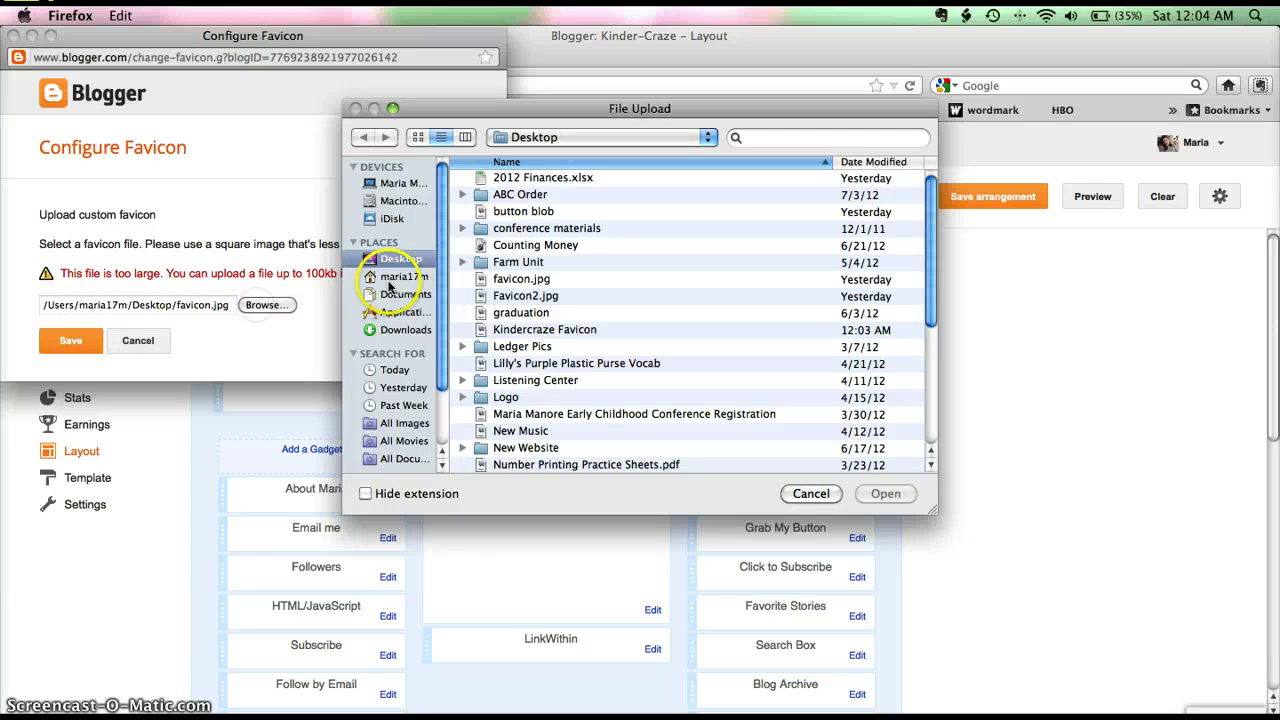
left_click(537, 297)
left_click(885, 493)
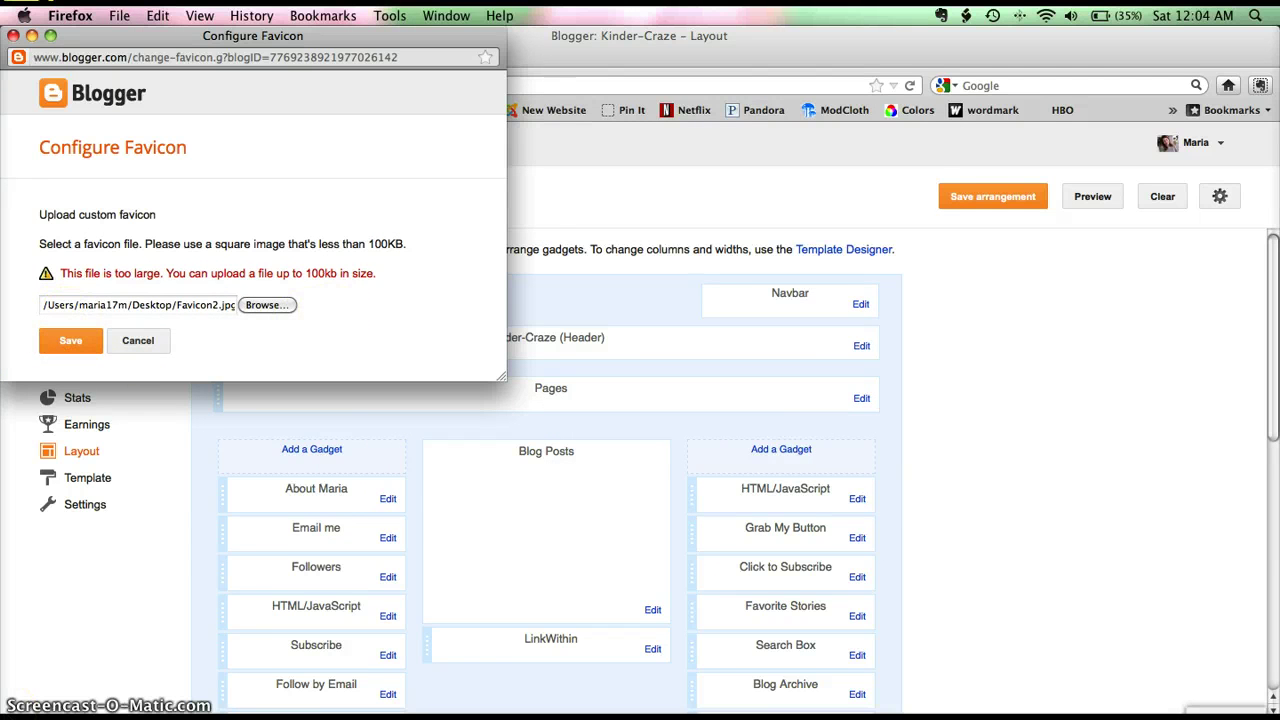
Upload the Kindercraze Favicon file instead and save the gadget.
left_click(266, 304)
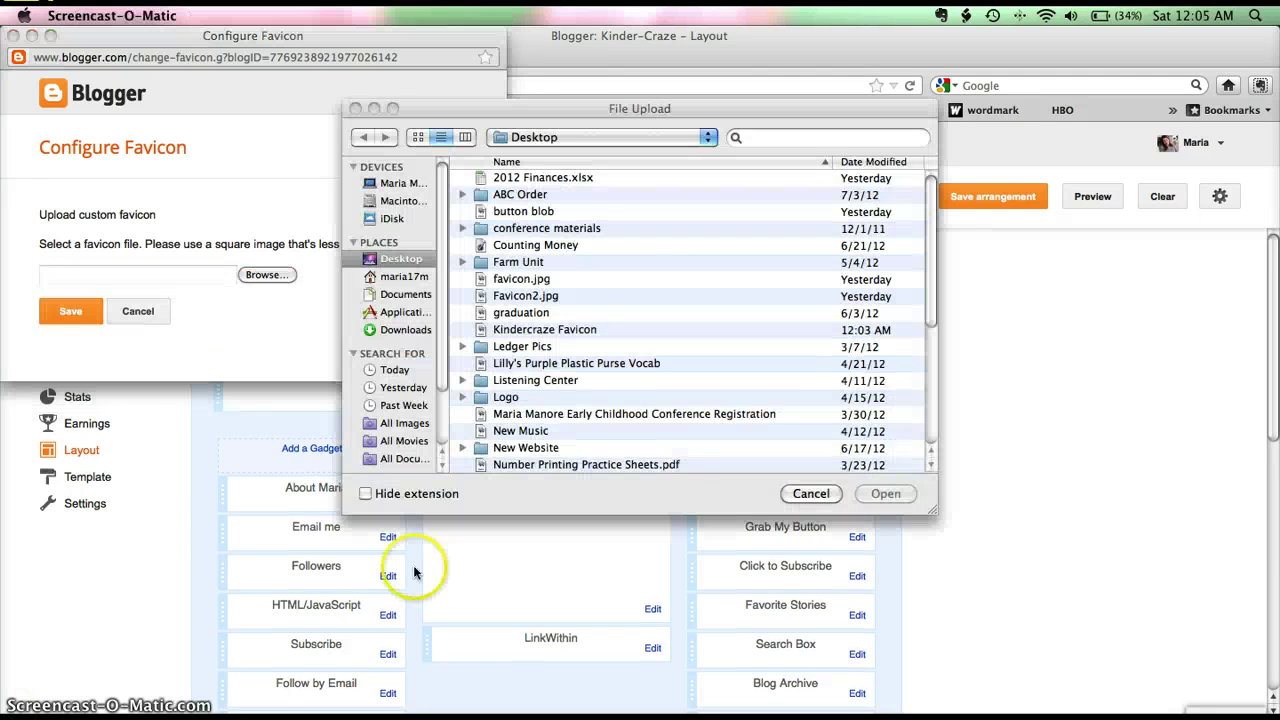
left_click(573, 333)
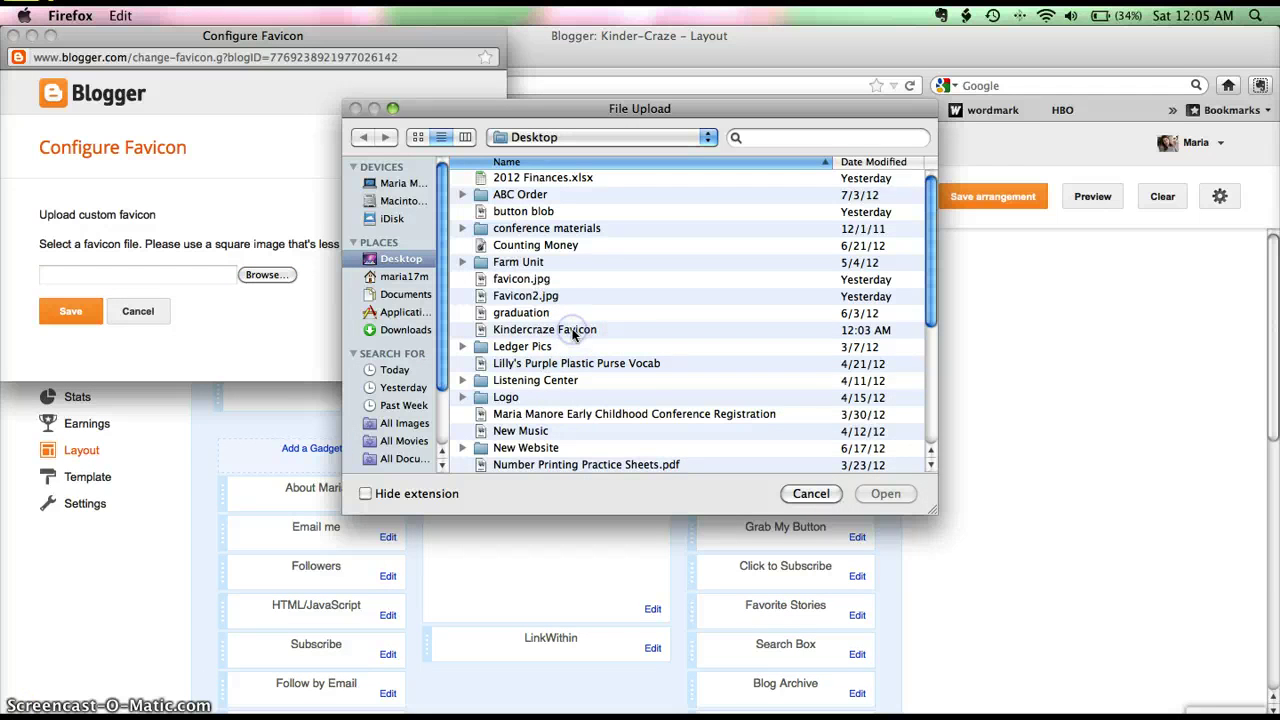
left_click(574, 334)
left_click(885, 493)
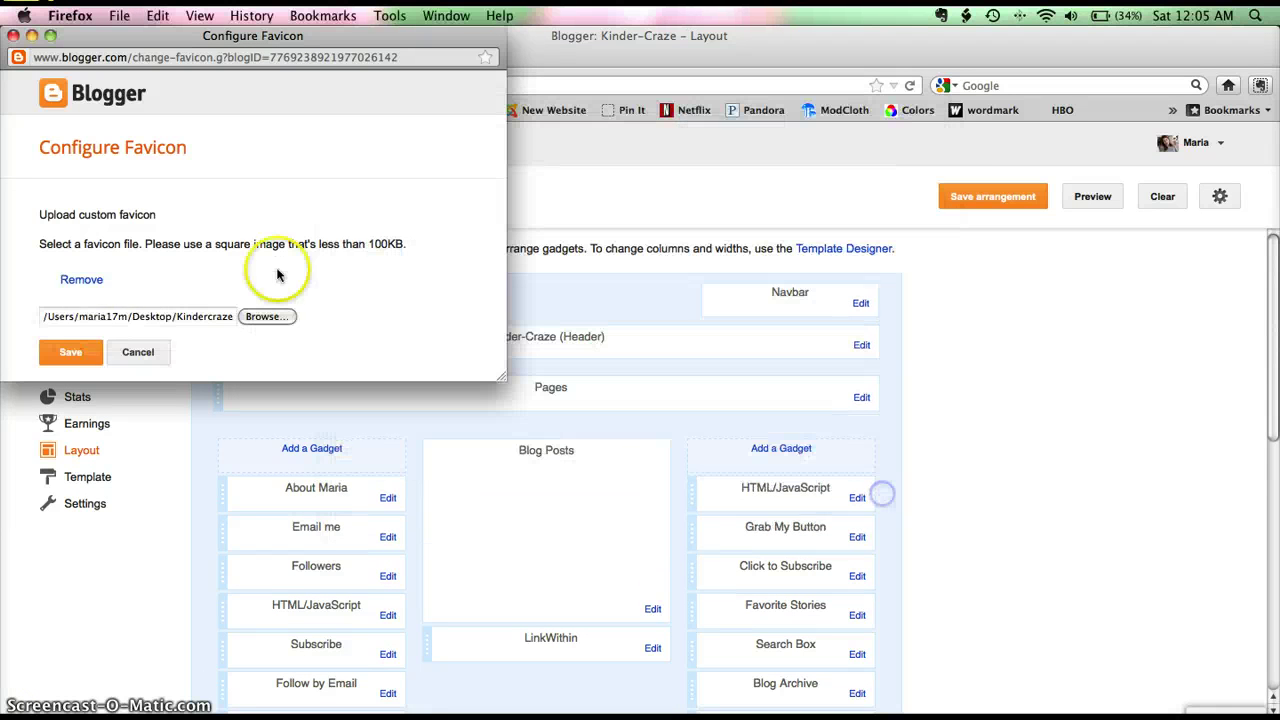
left_click(69, 352)
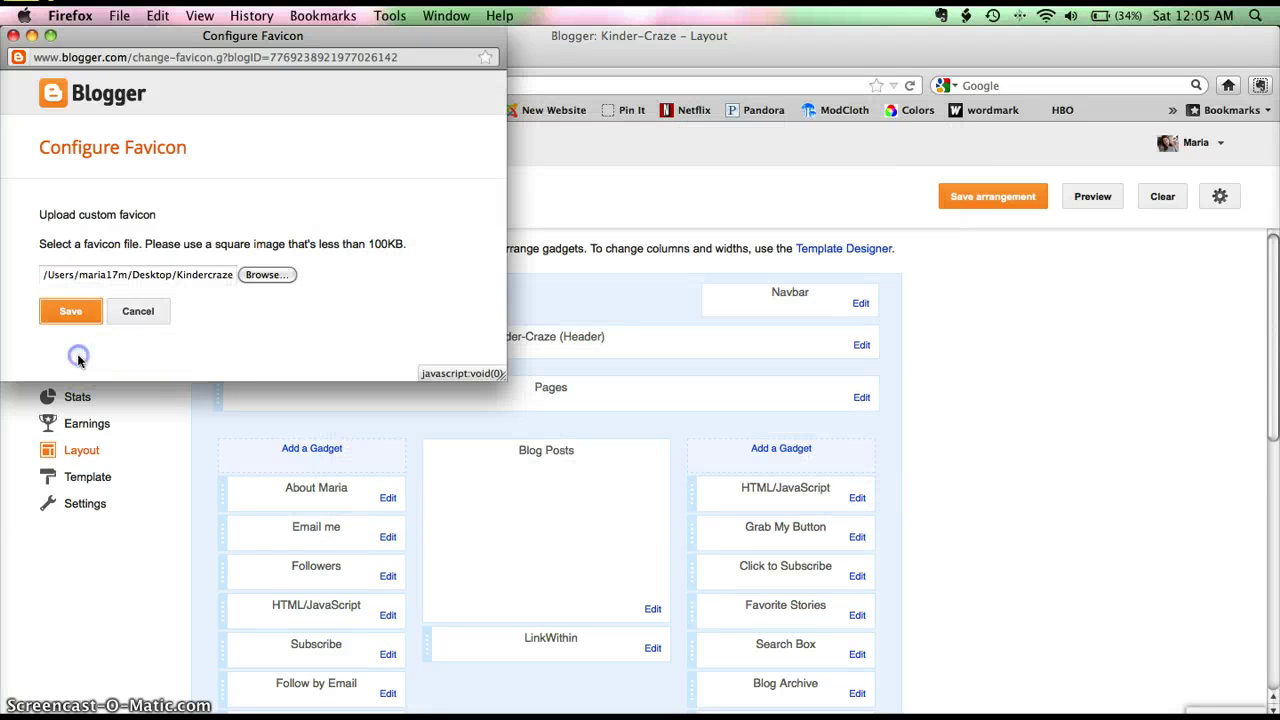
Switch to the live Kinder-Craze blog to check its round favicon.
left_click(420, 86)
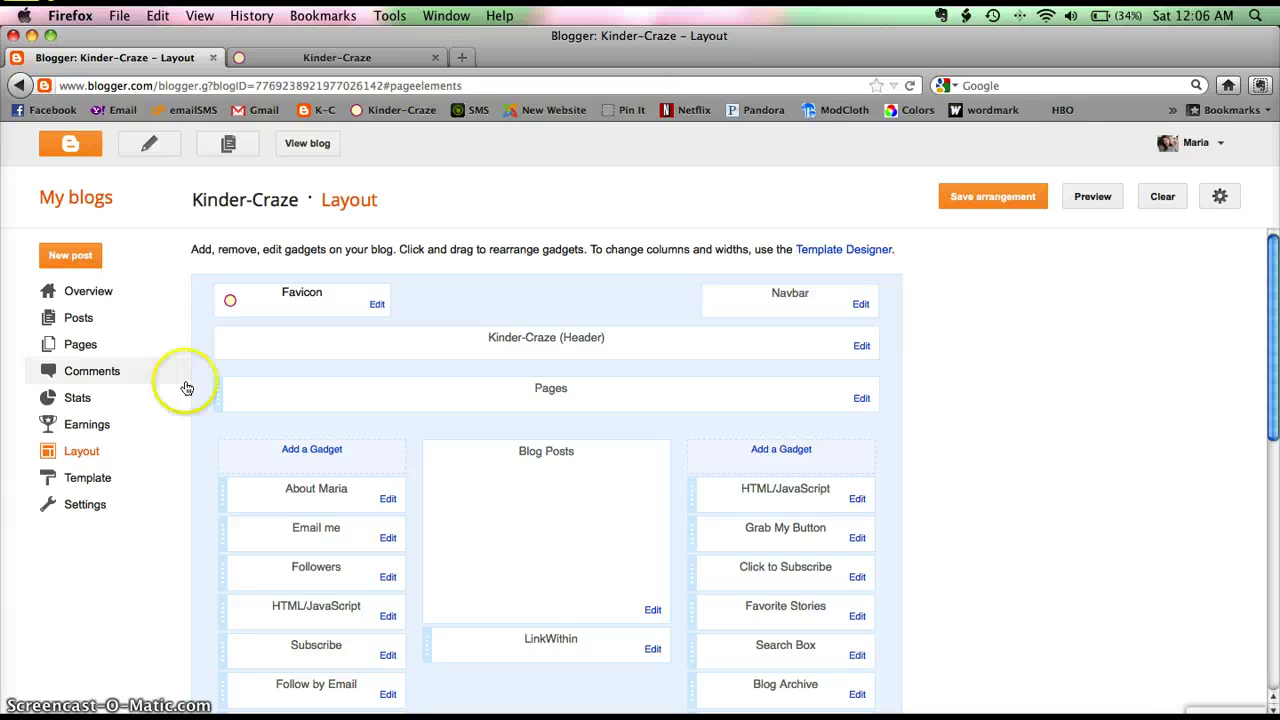
left_click(337, 57)
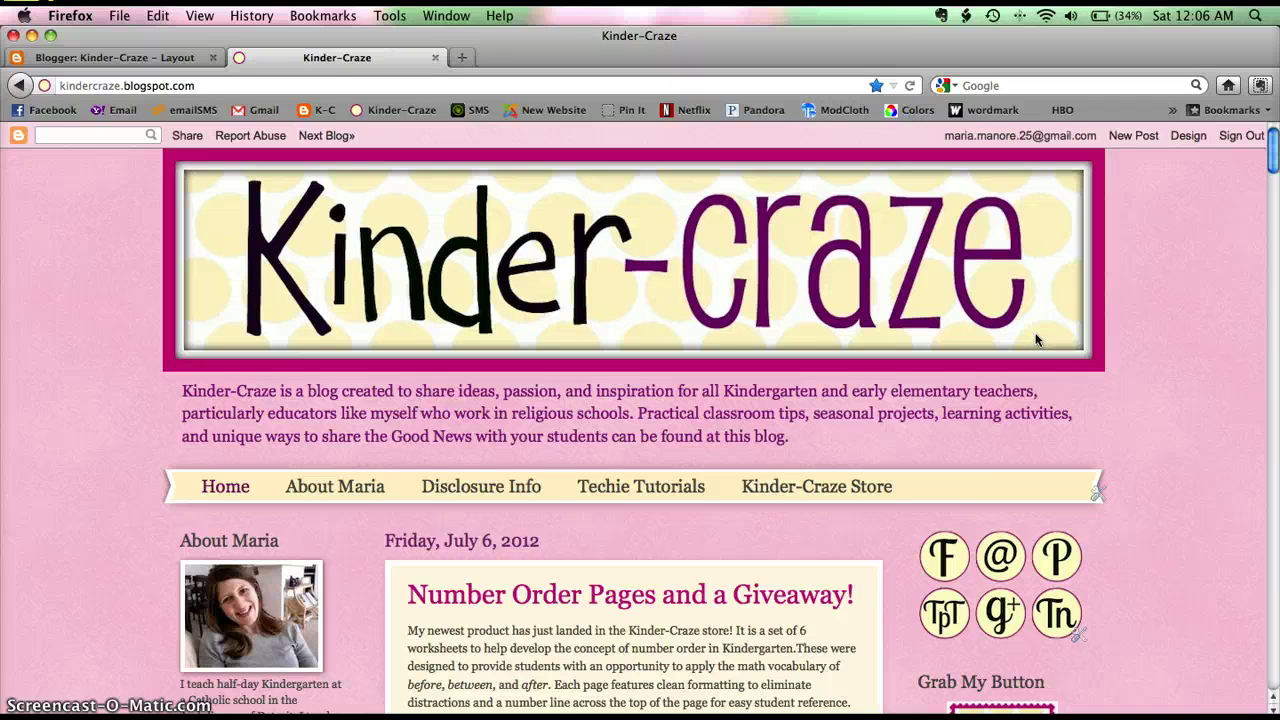
left_click(801, 562)
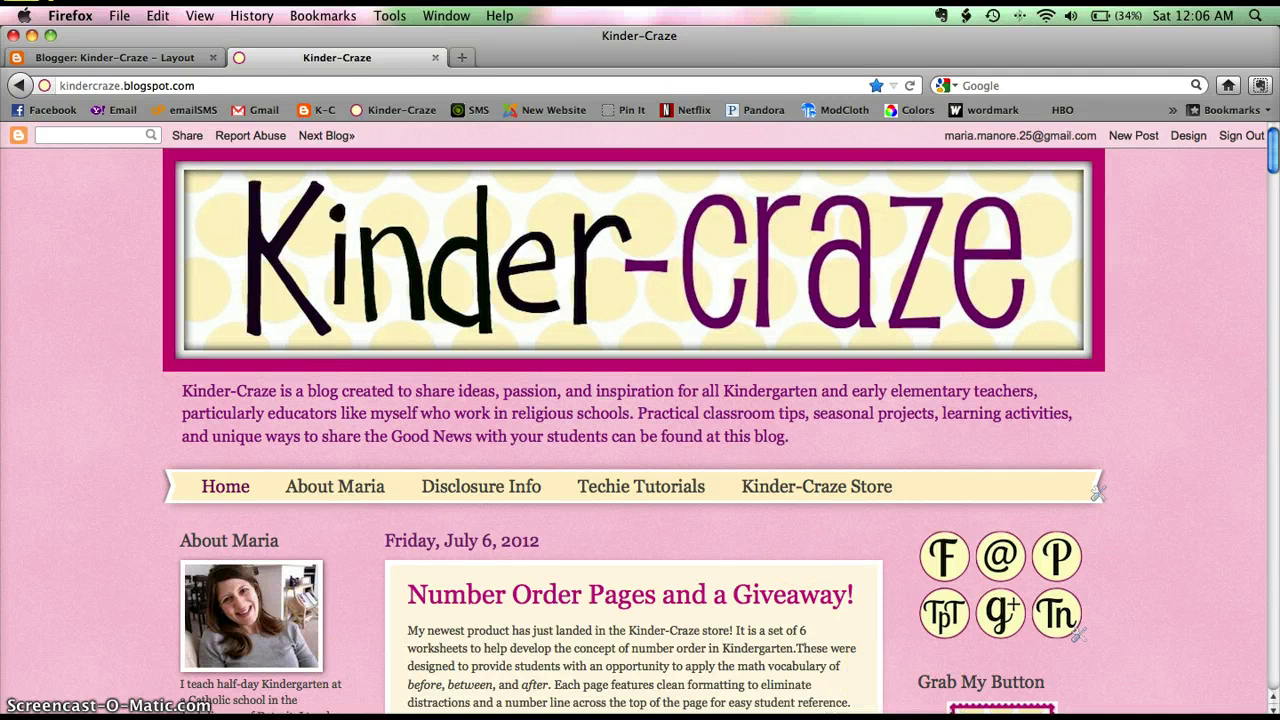